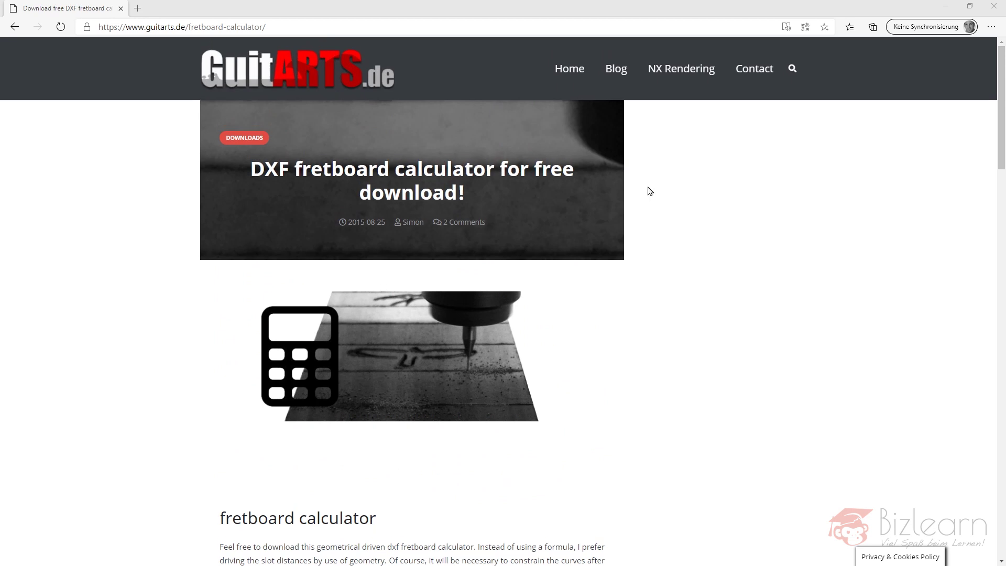
Step: Open the DXF fretboard calculator article from the guitarts.de blog and go to its description and download section
click(387, 78)
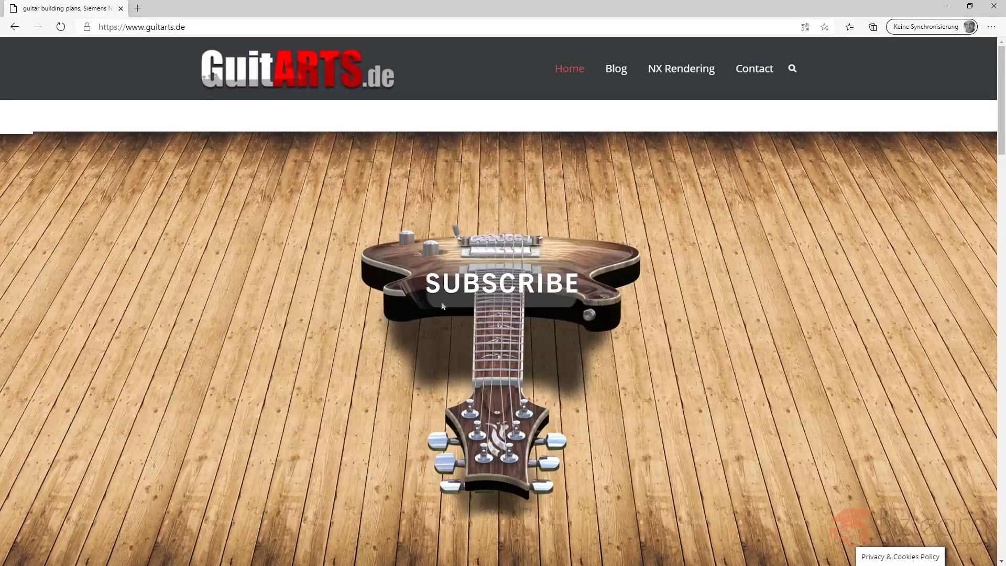
click(614, 68)
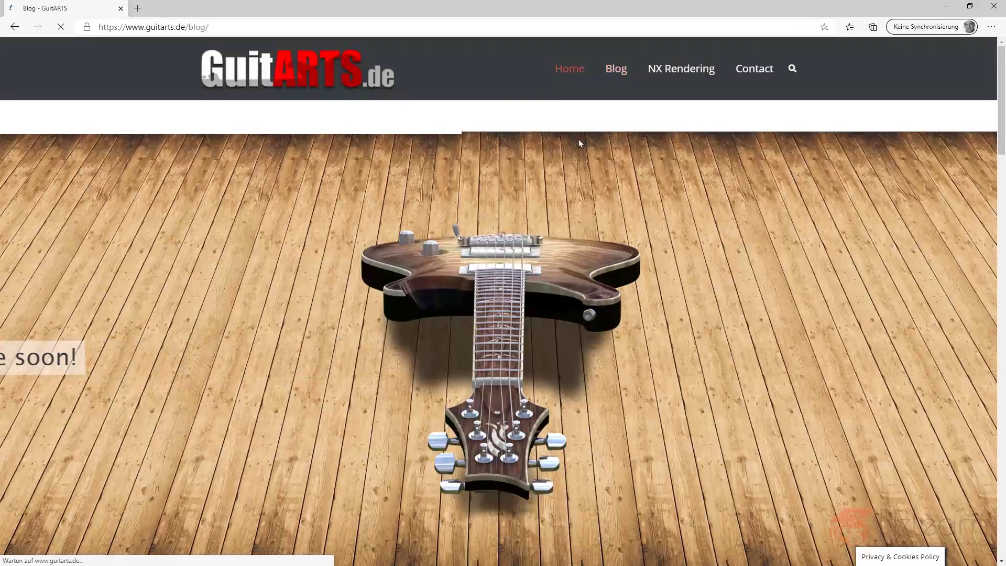
scroll(521, 257, down, 5)
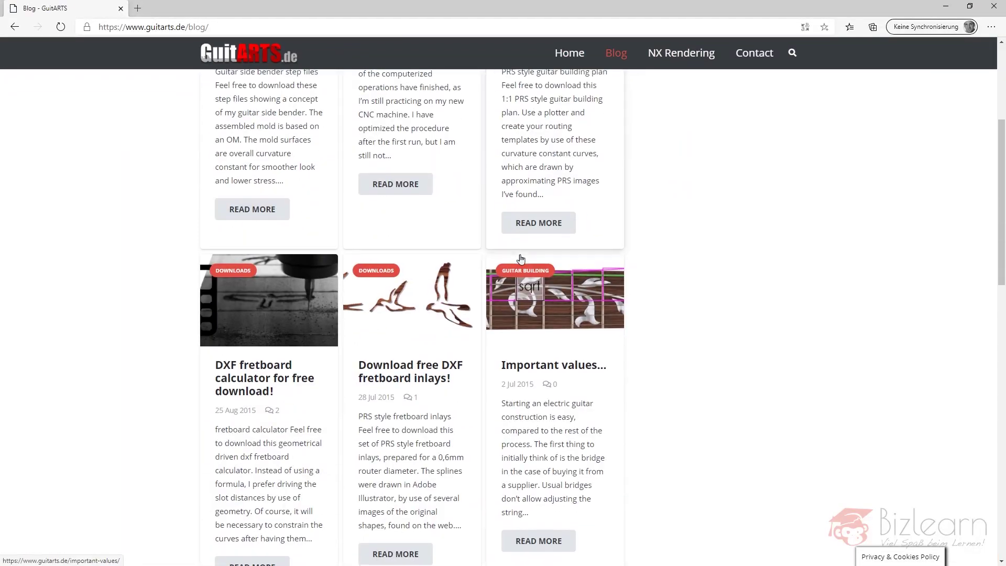
click(301, 338)
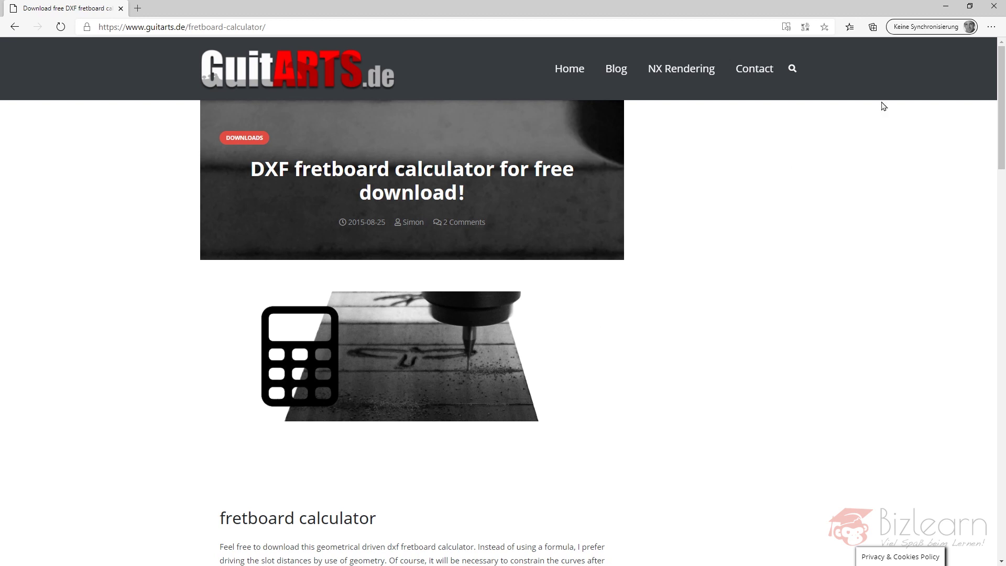
scroll(835, 140, down, 6)
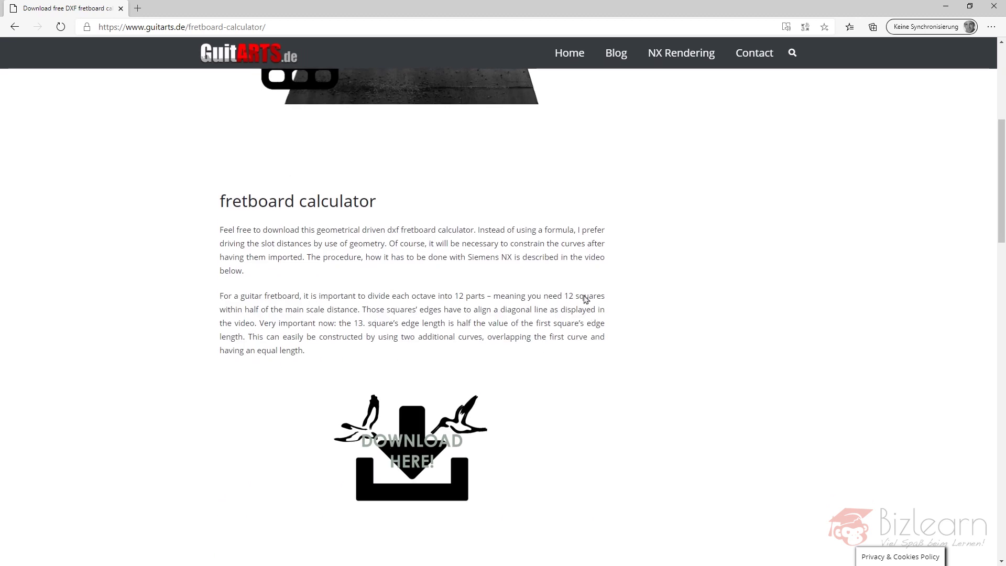
Step: Switch to NX, import the fretboard calculator DXF file into the work part and fit the geometry in the view
click(945, 7)
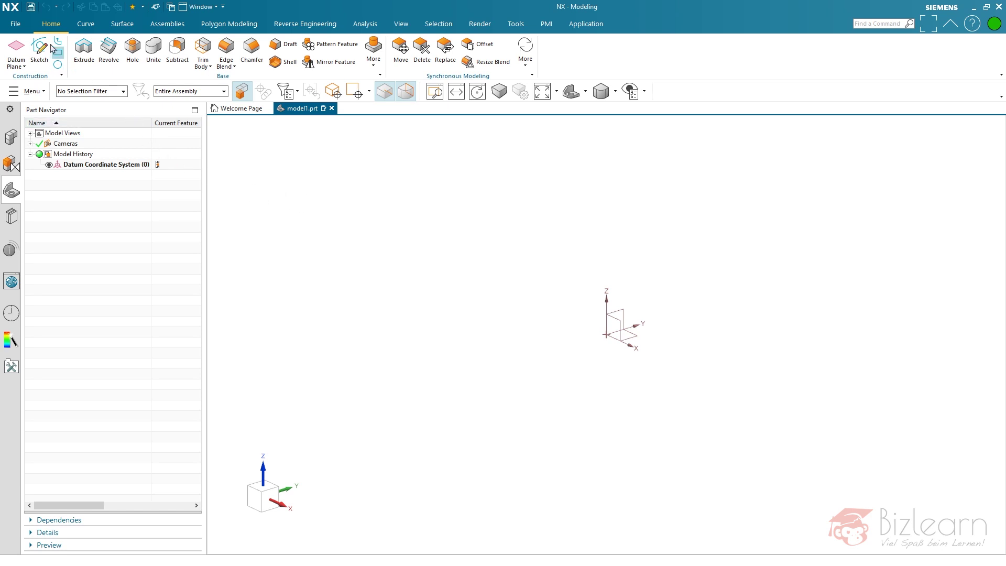
click(16, 26)
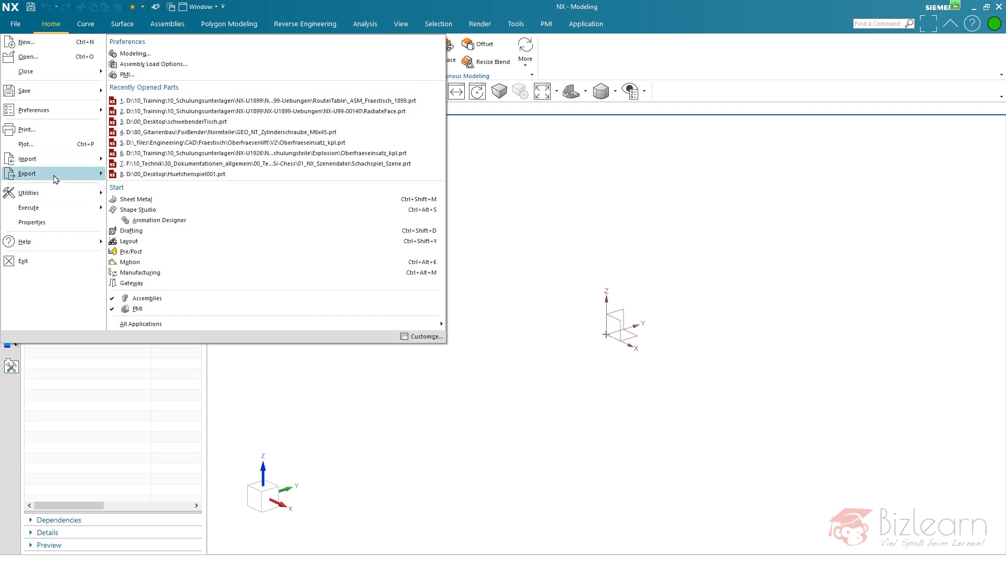
mouse_move(57, 159)
click(155, 158)
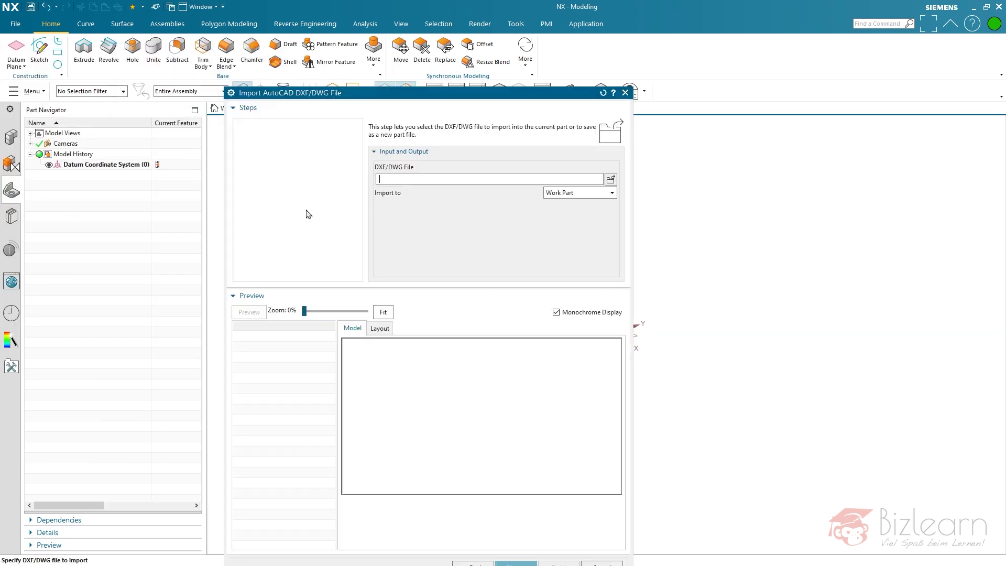
click(612, 178)
double_click(530, 404)
key(Return)
key(ctrl+f)
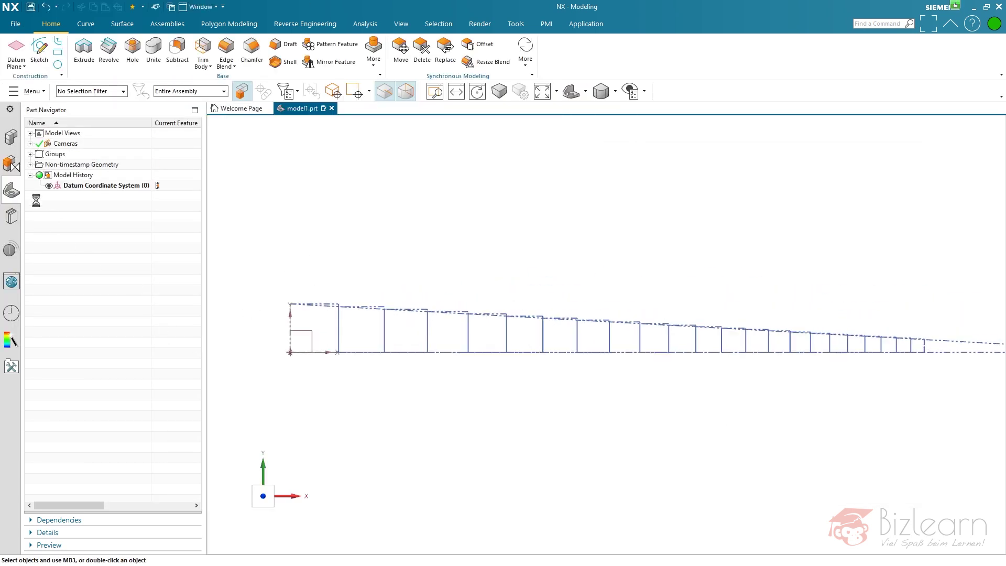
Step: Expand the non-timestamp geometry and check the imported lines and point by hiding and showing them again
click(30, 164)
click(49, 176)
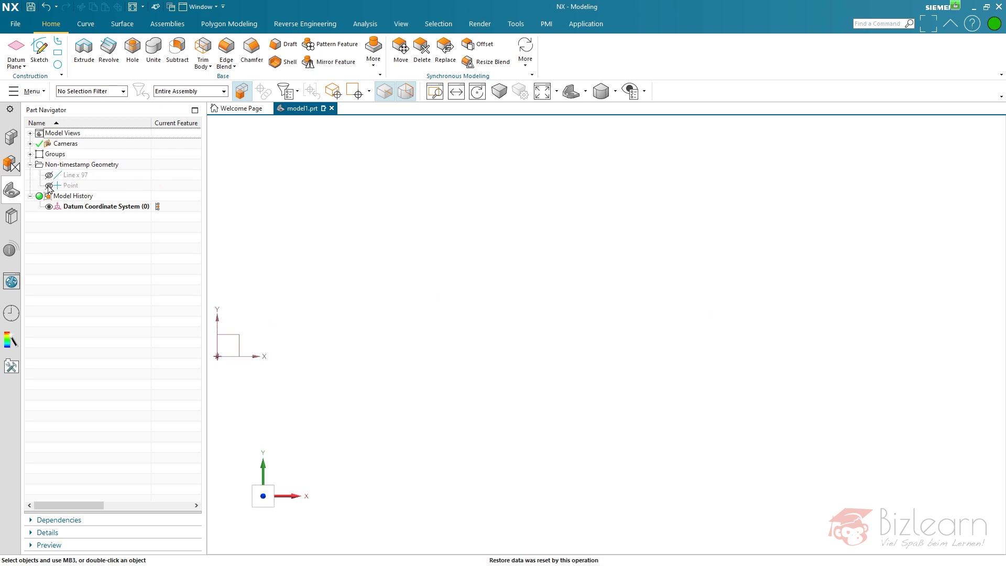
click(49, 176)
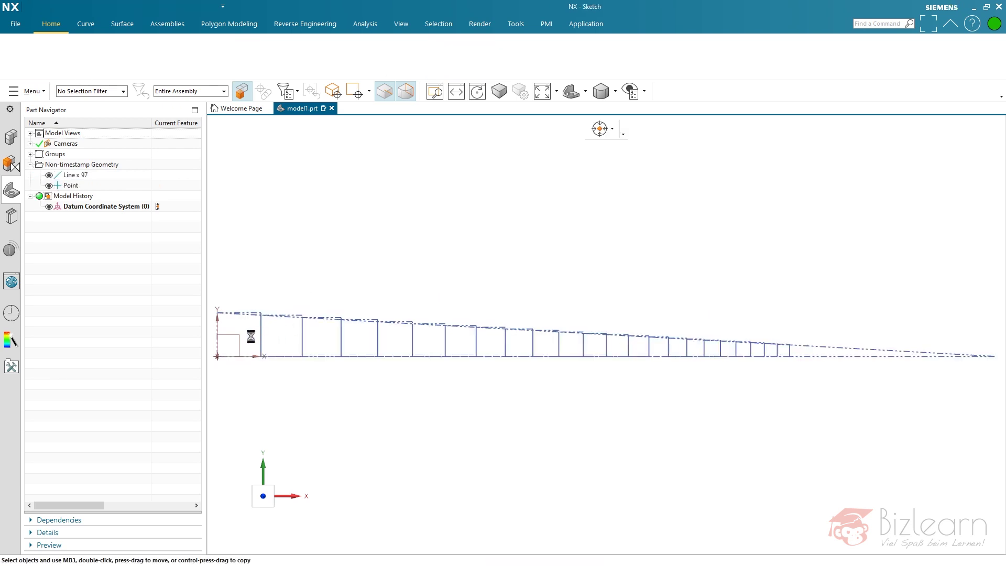
Step: Create a sketch on the XY plane and add all imported lines and the point to it, turning off Continuous Auto Dimensioning
middle_click(415, 294)
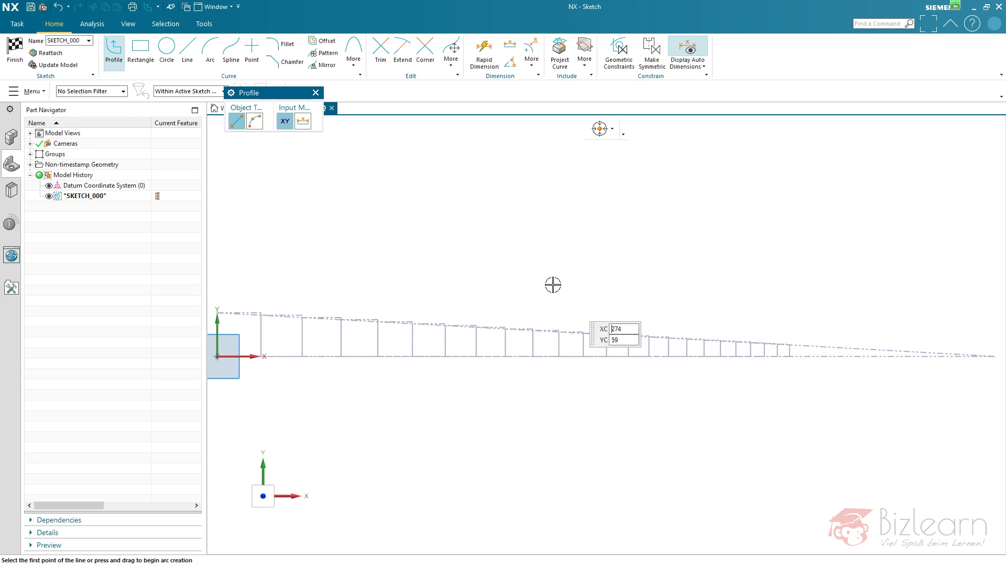
key(Escape)
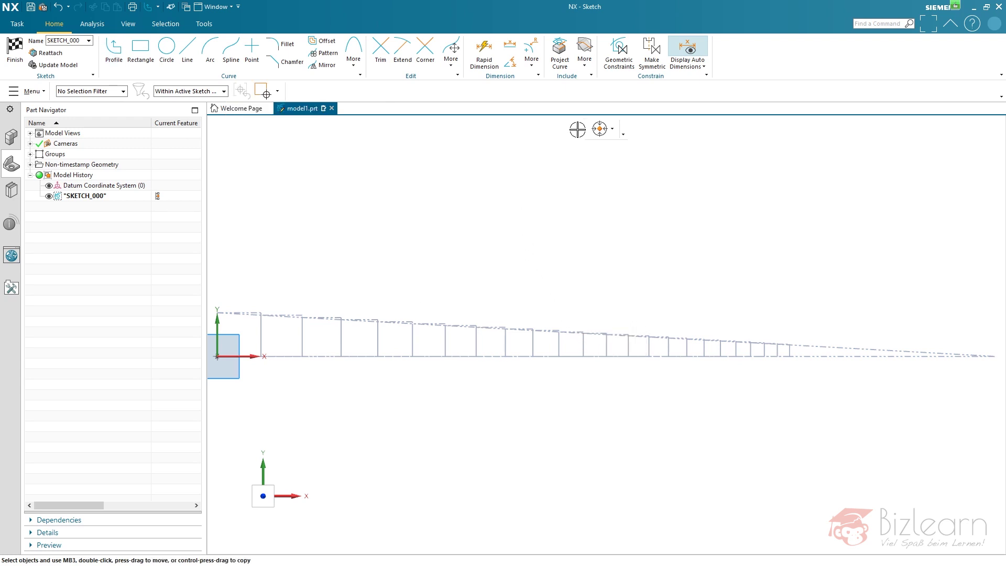
click(585, 65)
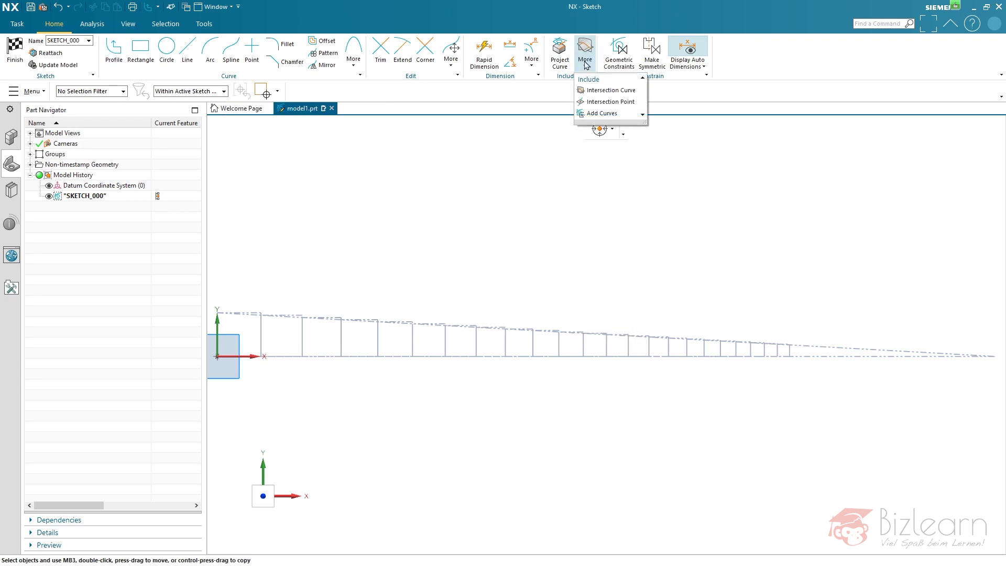
click(613, 115)
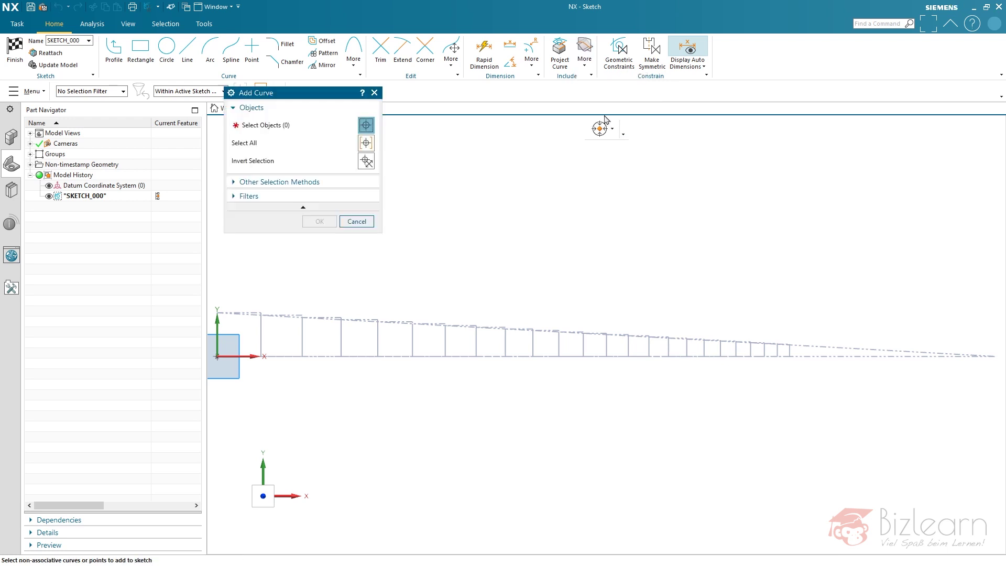
scroll(545, 253, down, 1)
key(ctrl+a)
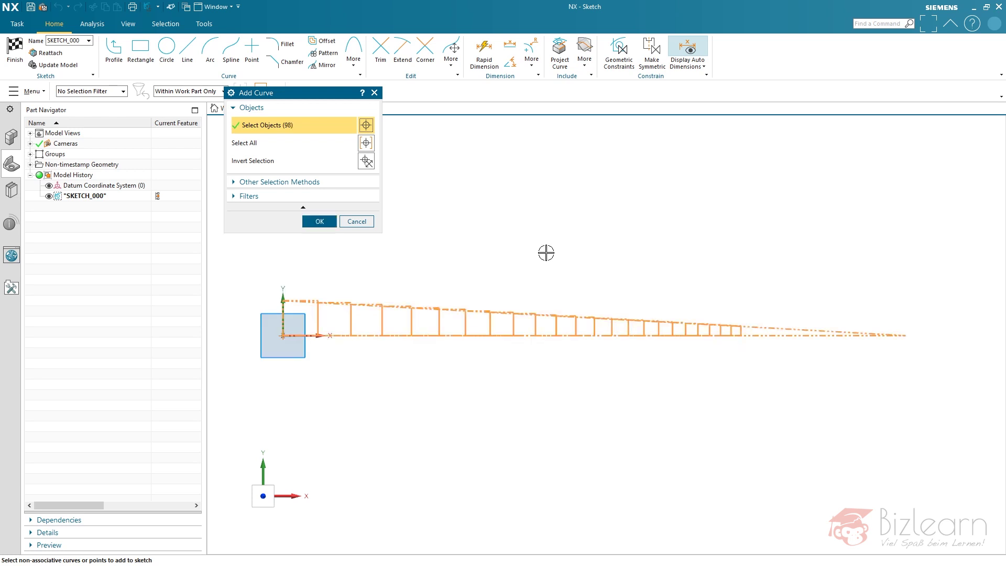
middle_click(528, 229)
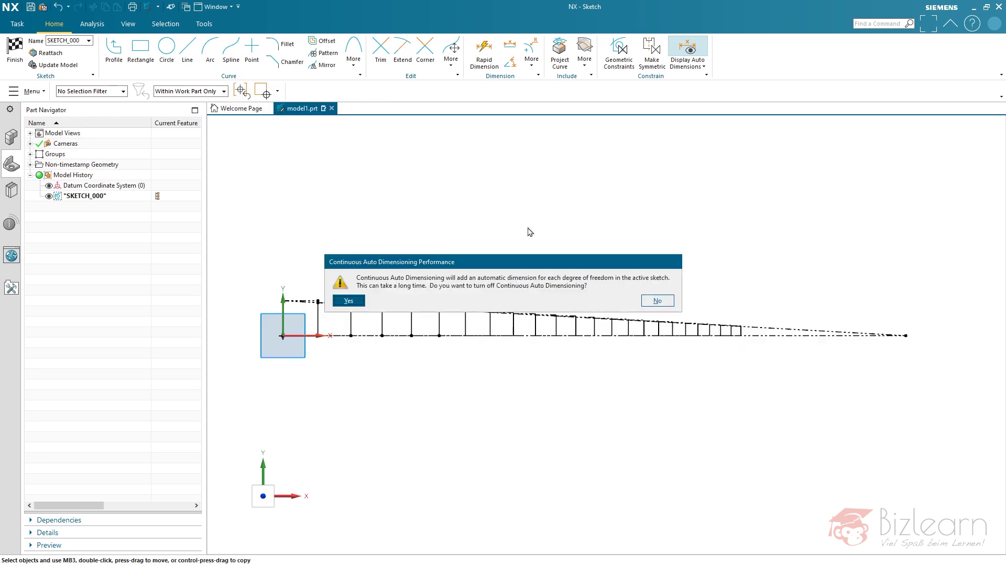
key(Return)
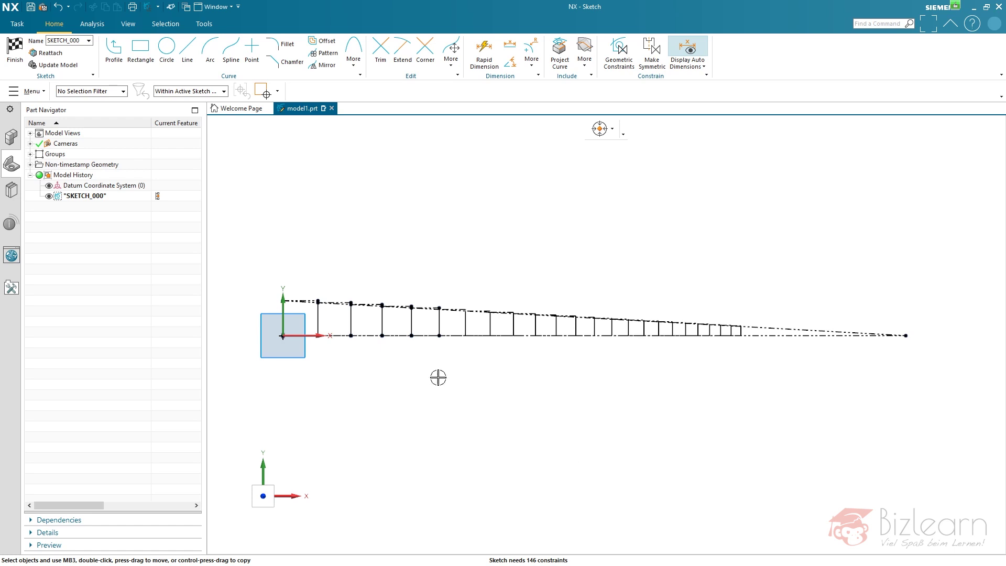
Step: Apply Auto Constrain to all sketch curves with every constraint type enabled
scroll(440, 304, up, 5)
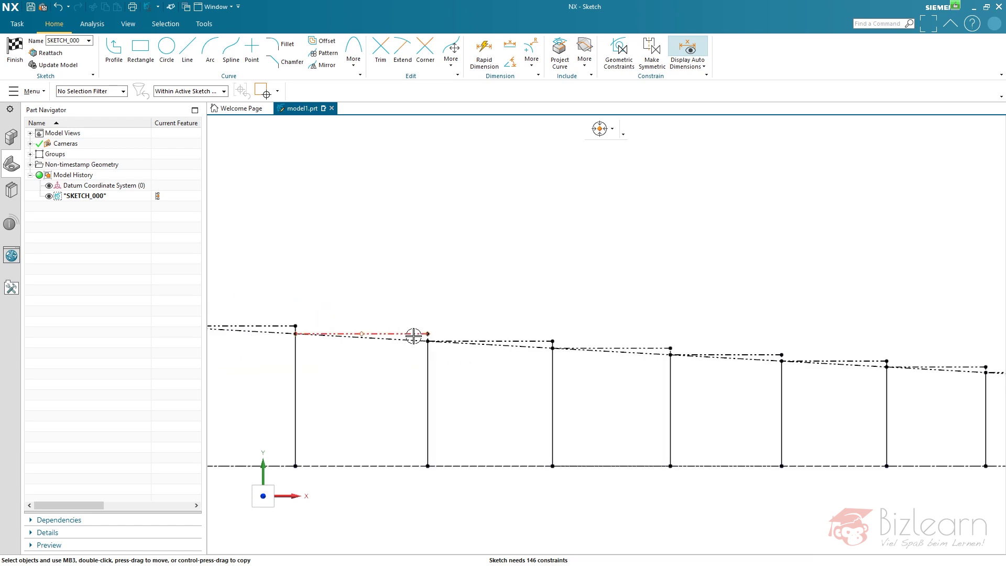
shift+middle_drag(451, 323, 483, 331)
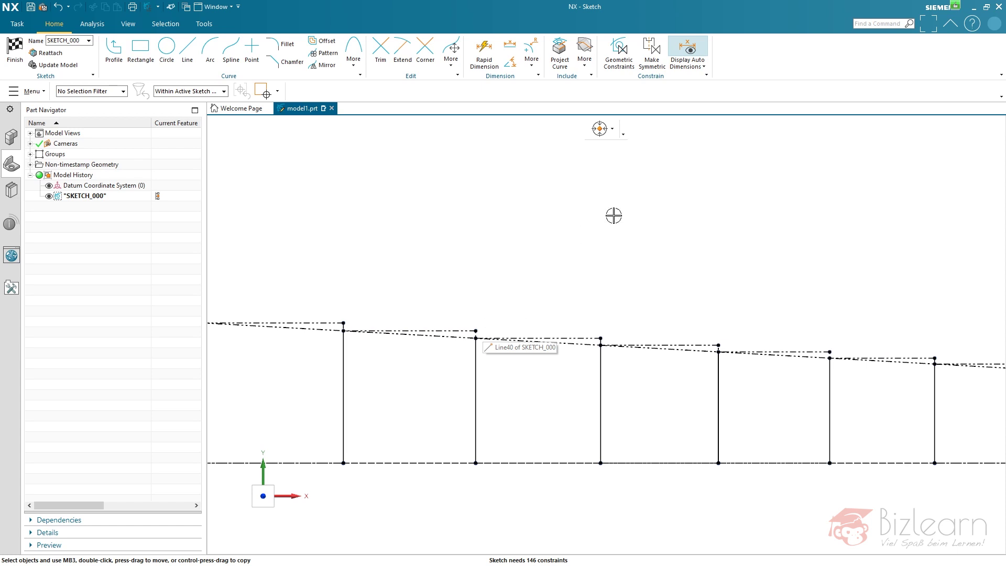
scroll(651, 200, down, 5)
click(688, 64)
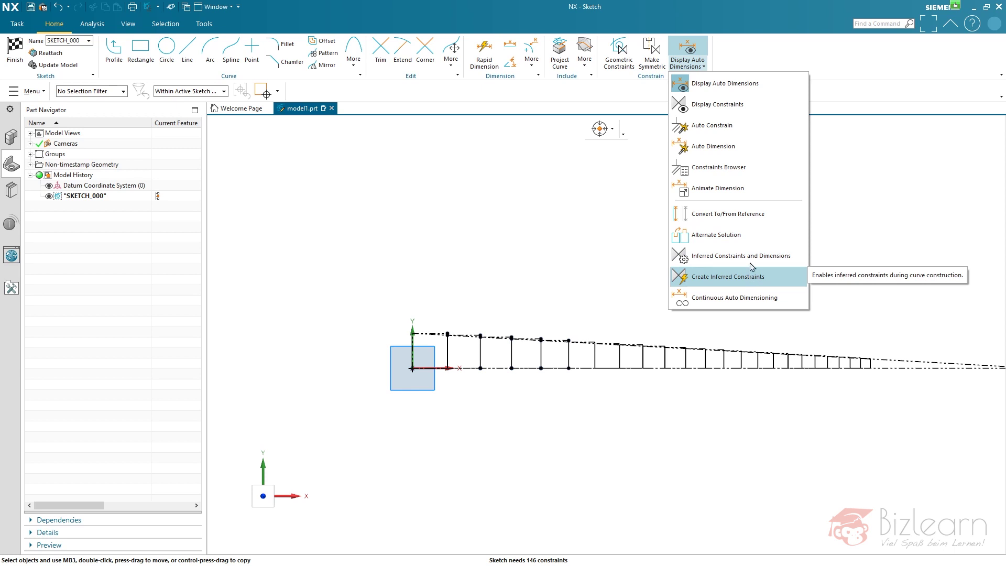
click(725, 127)
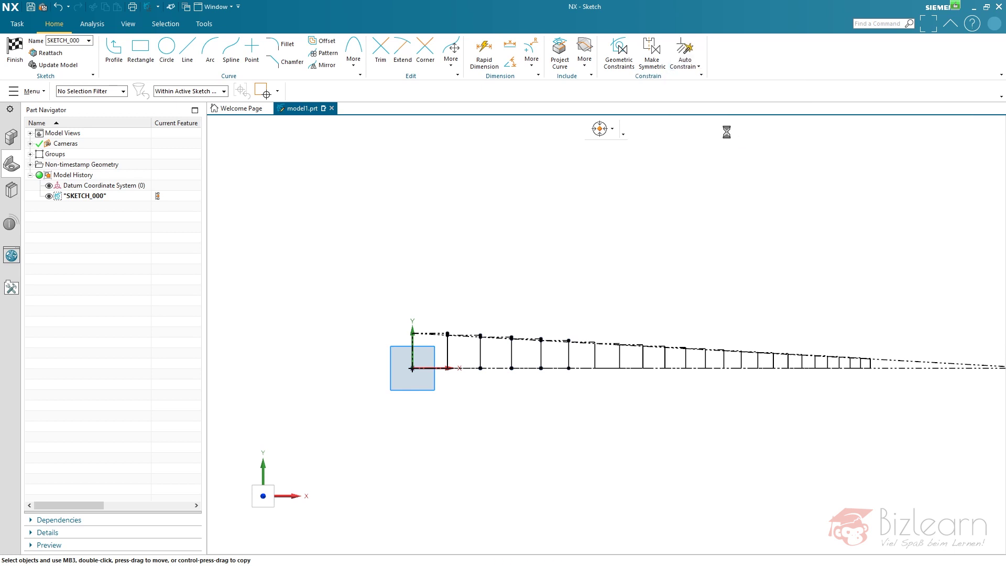
click(369, 290)
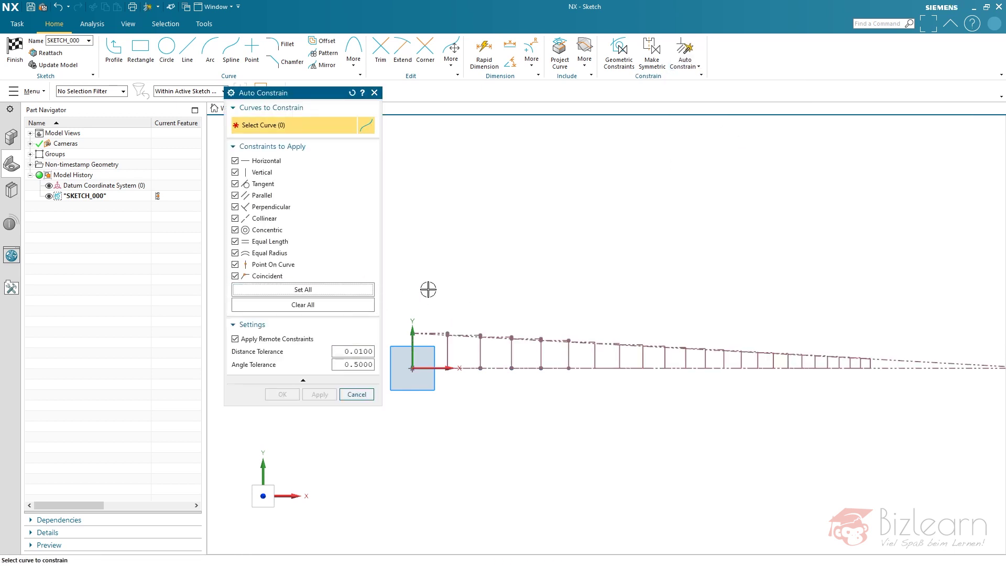
scroll(519, 292, up, 1)
key(ctrl+a)
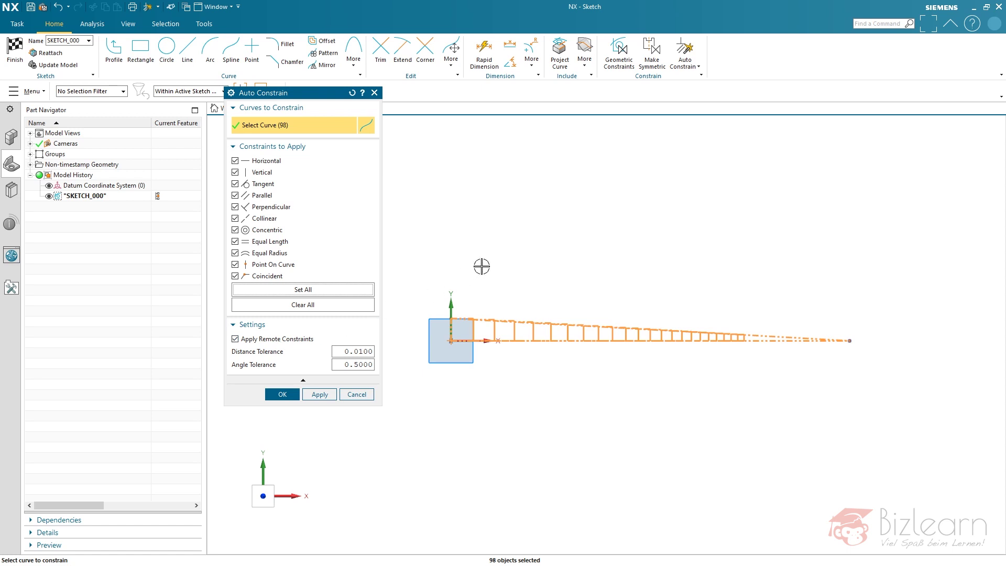
middle_click(479, 268)
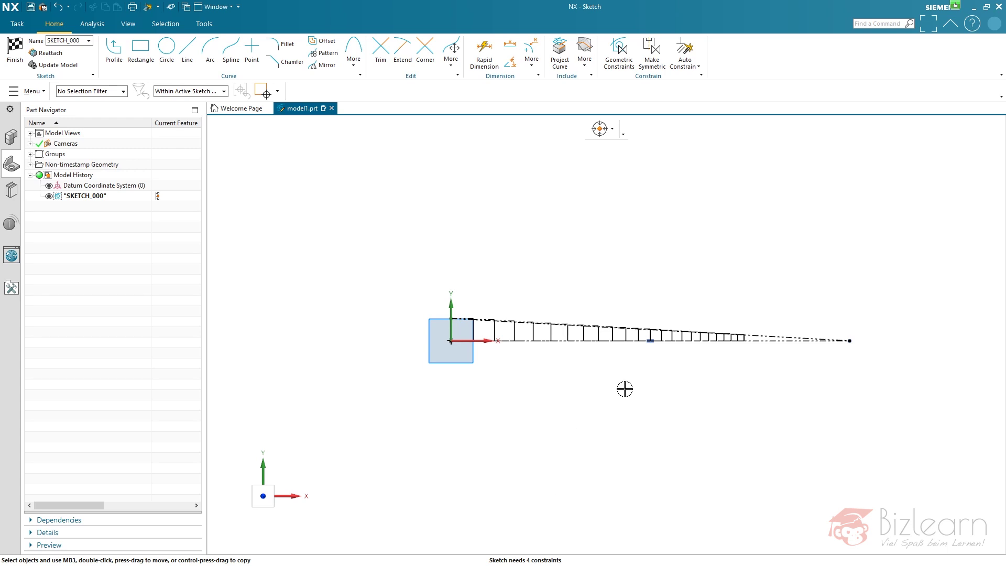
Step: Add a driving Rapid Dimension to the full length of the horizontal baseline, placed below it
scroll(732, 315, up, 2)
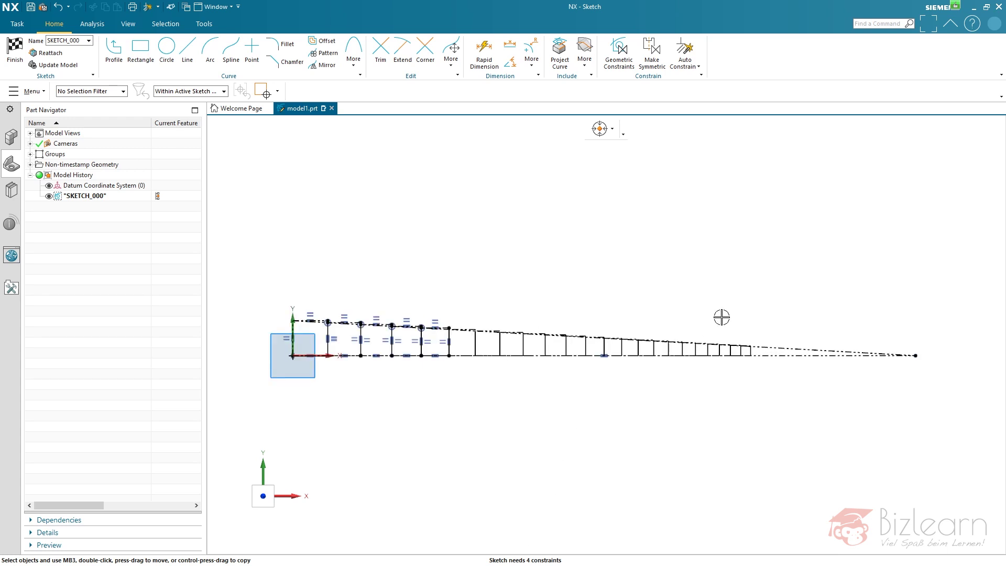
click(483, 50)
click(794, 355)
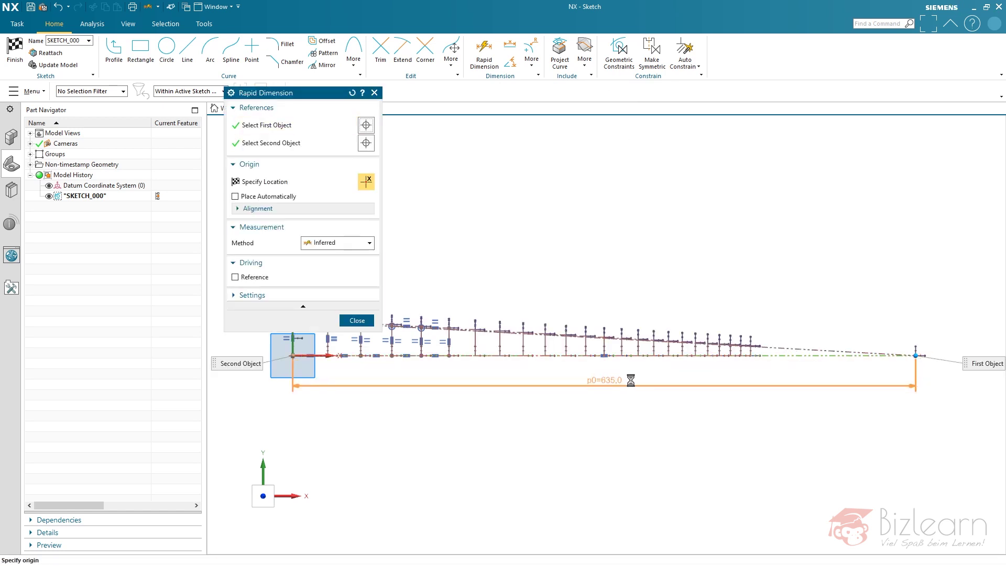
click(656, 383)
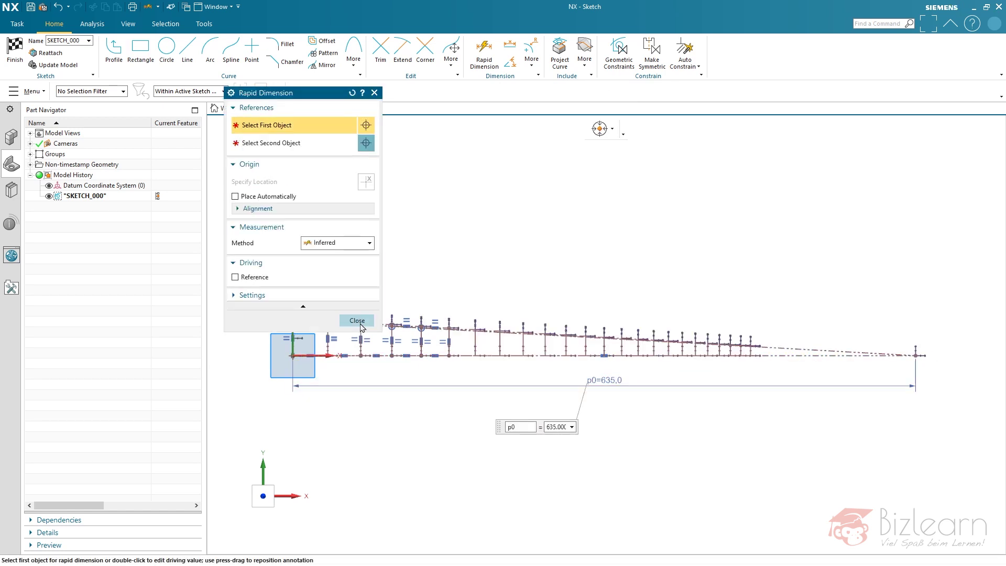
click(357, 320)
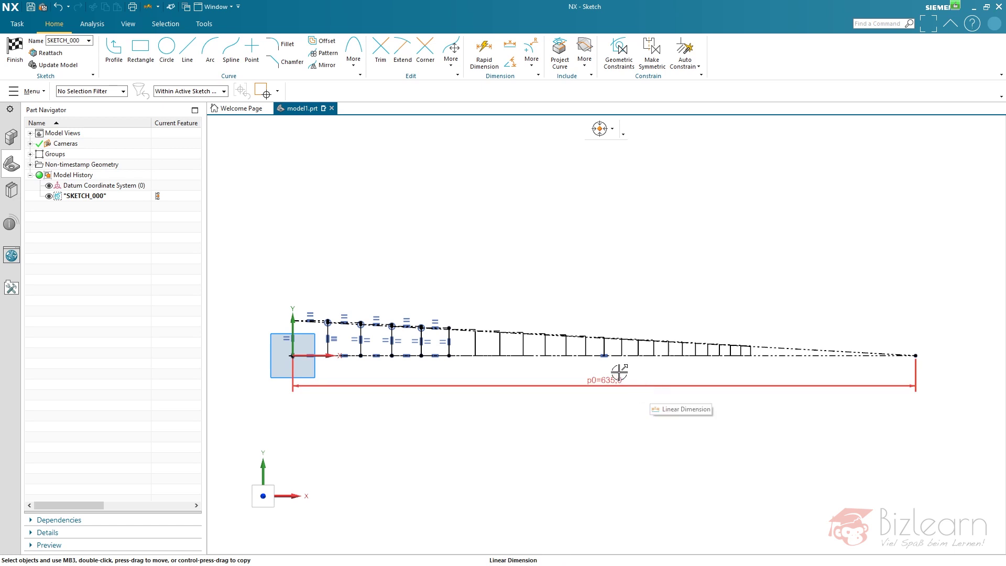
Step: Constrain the lower endpoint of the fret line at half the scale length to the midpoint of the horizontal baseline
scroll(608, 346, up, 2)
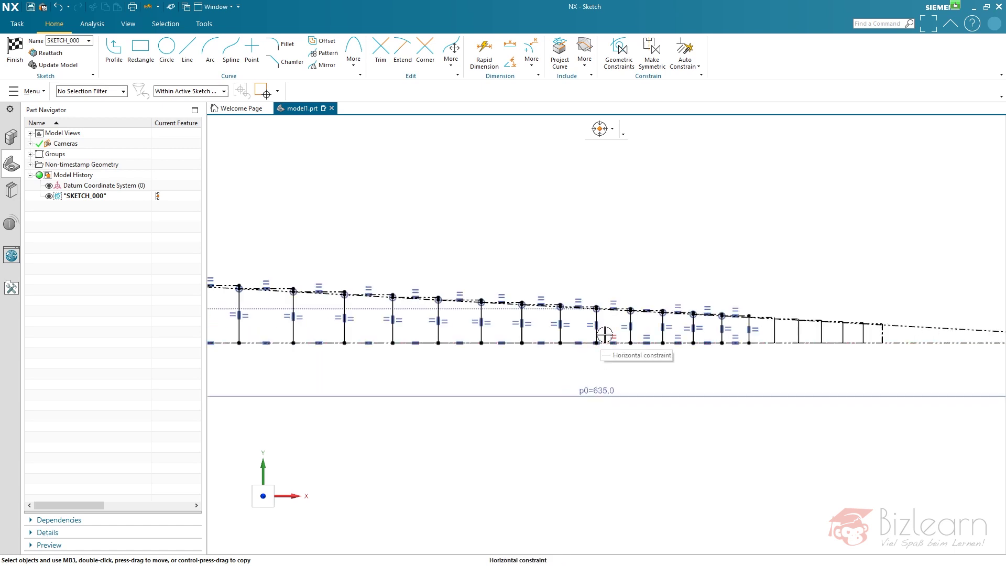
scroll(603, 341, down, 4)
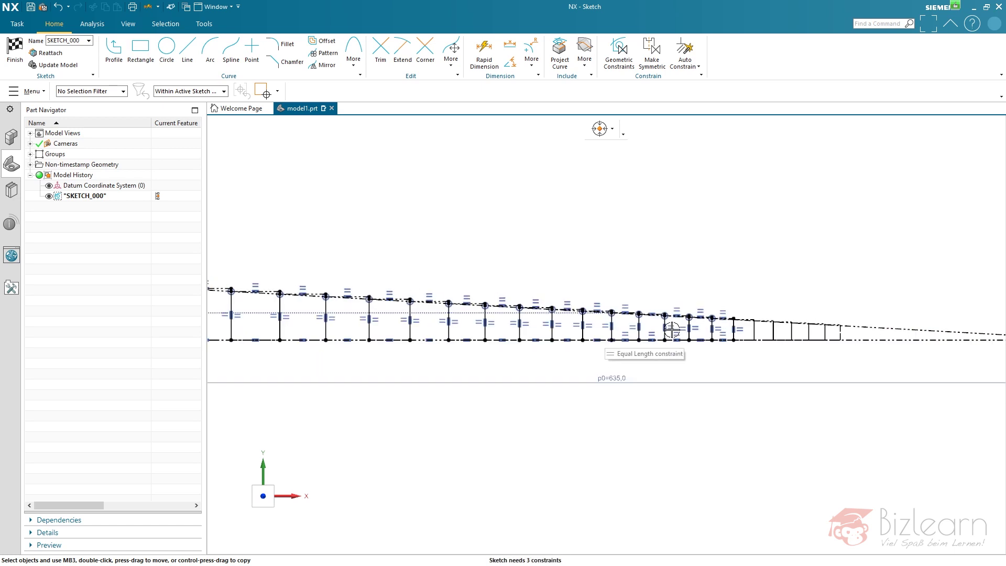
scroll(624, 353, up, 1)
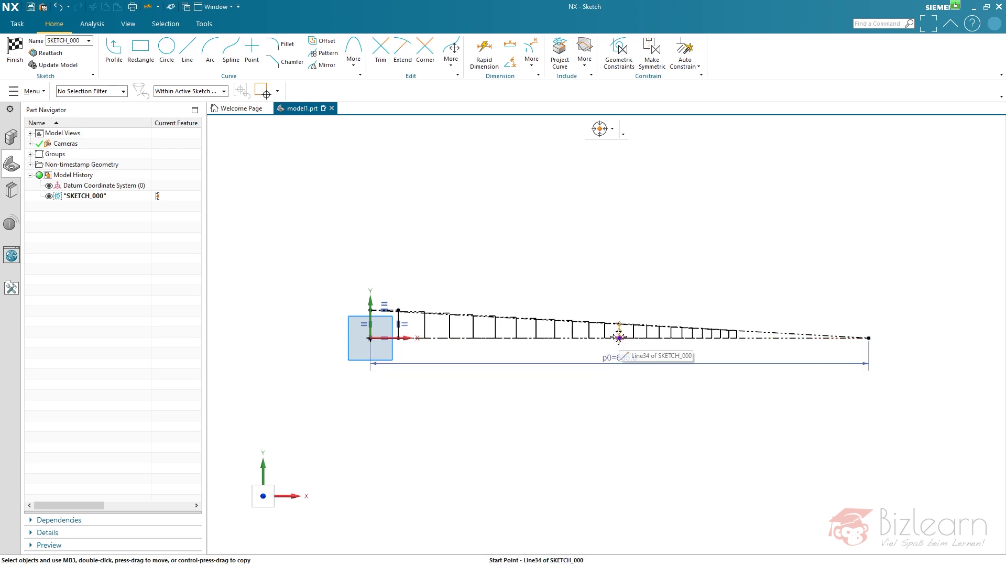
click(755, 339)
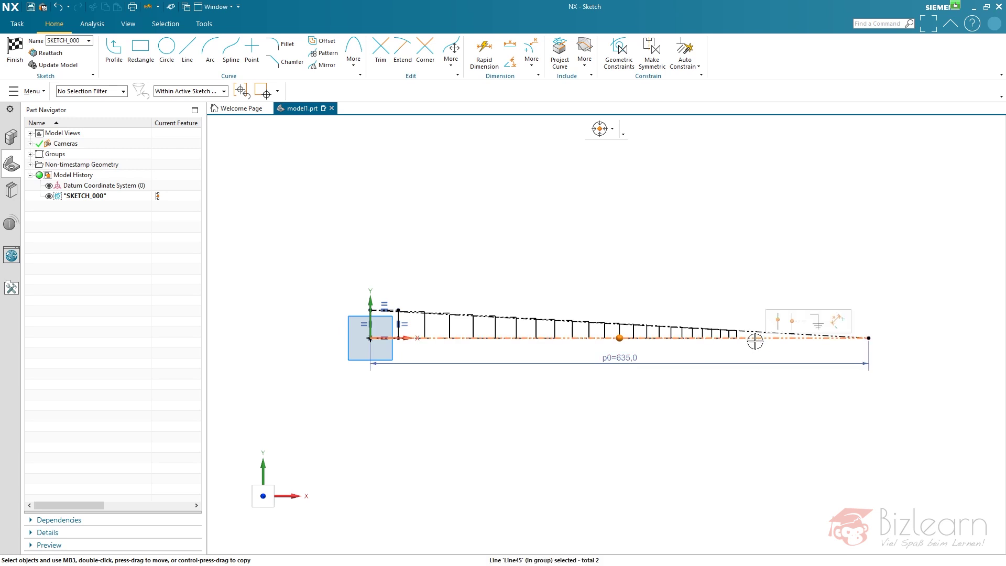
click(793, 320)
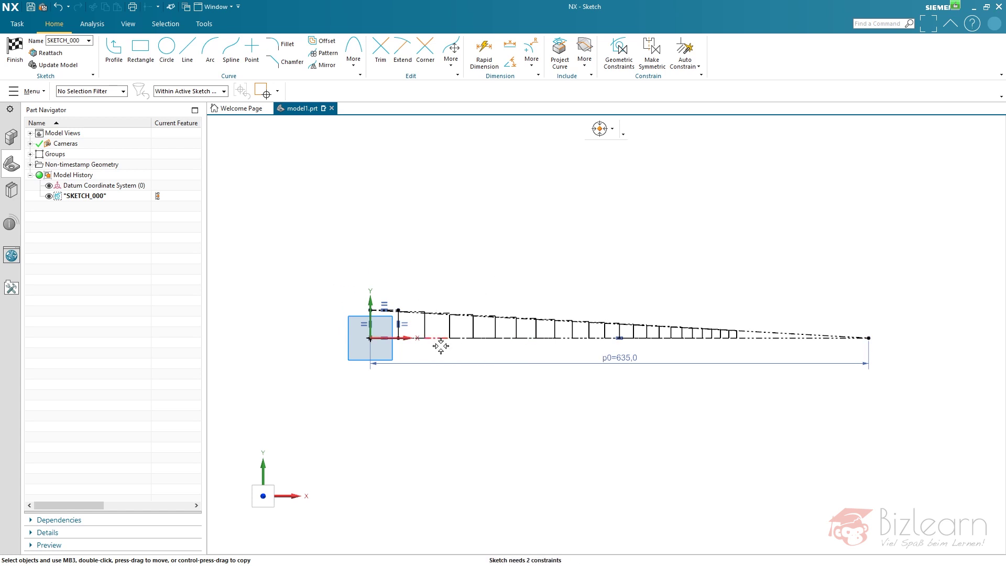
Step: Move the fretboard geometry off the origin and constrain the baseline's left endpoint coincident with the sketch origin
drag(437, 343, 474, 313)
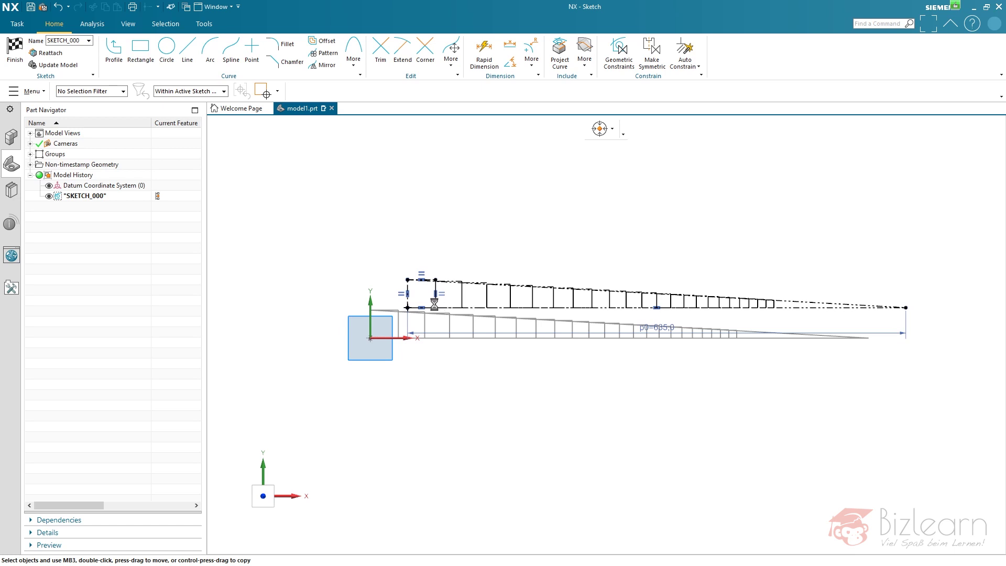
click(408, 308)
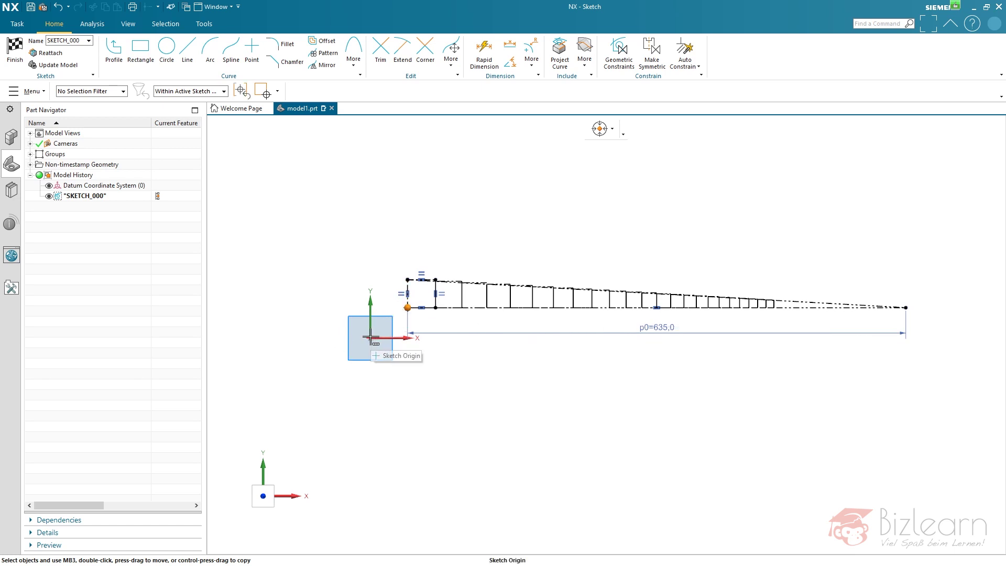
click(371, 336)
click(909, 152)
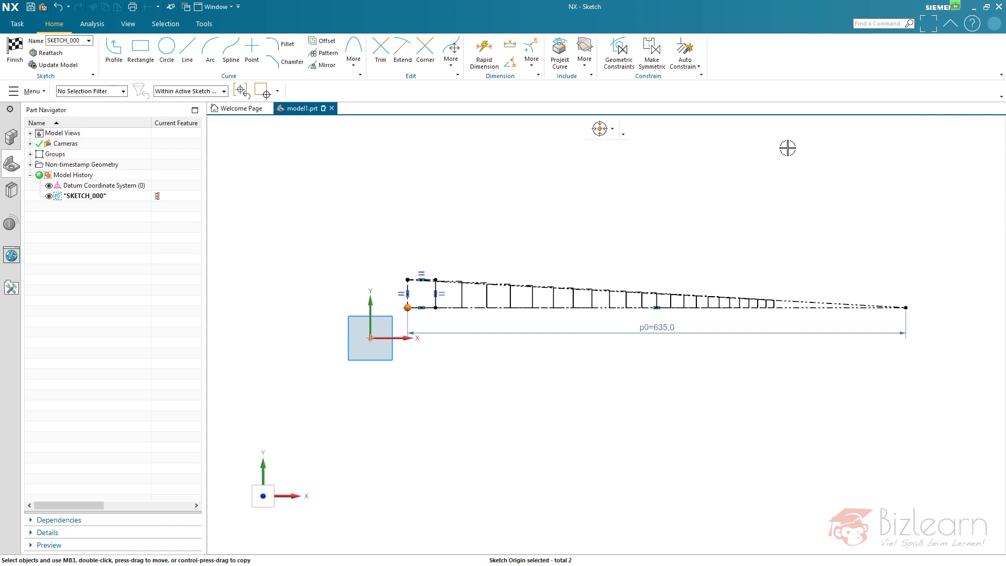
scroll(382, 307, up, 2)
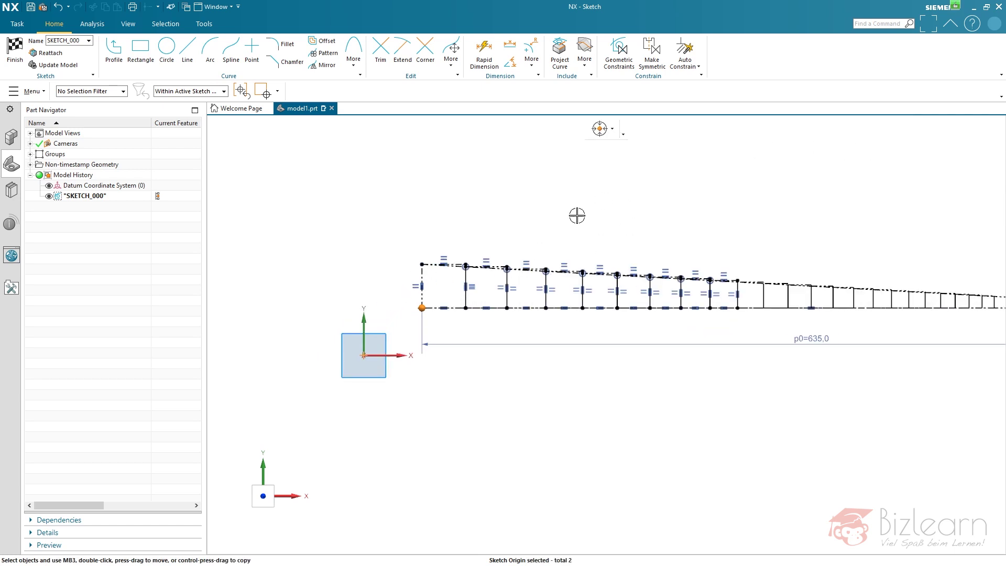
click(422, 306)
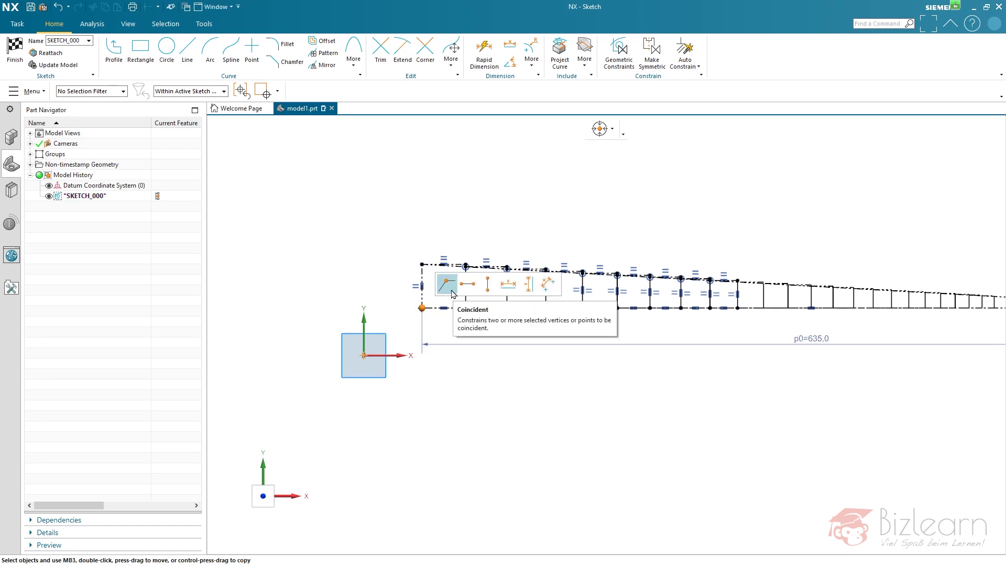
click(447, 284)
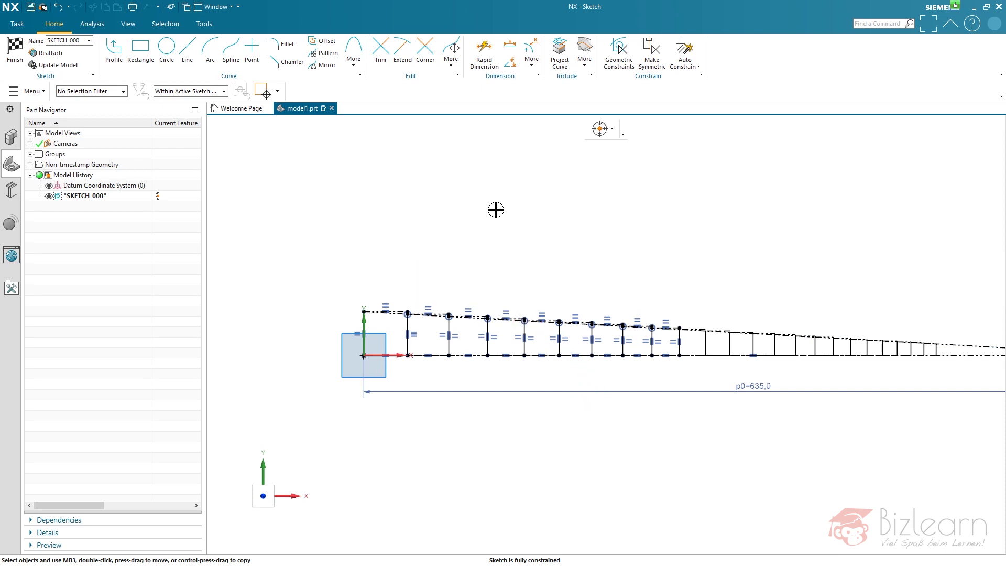
scroll(406, 259, down, 1)
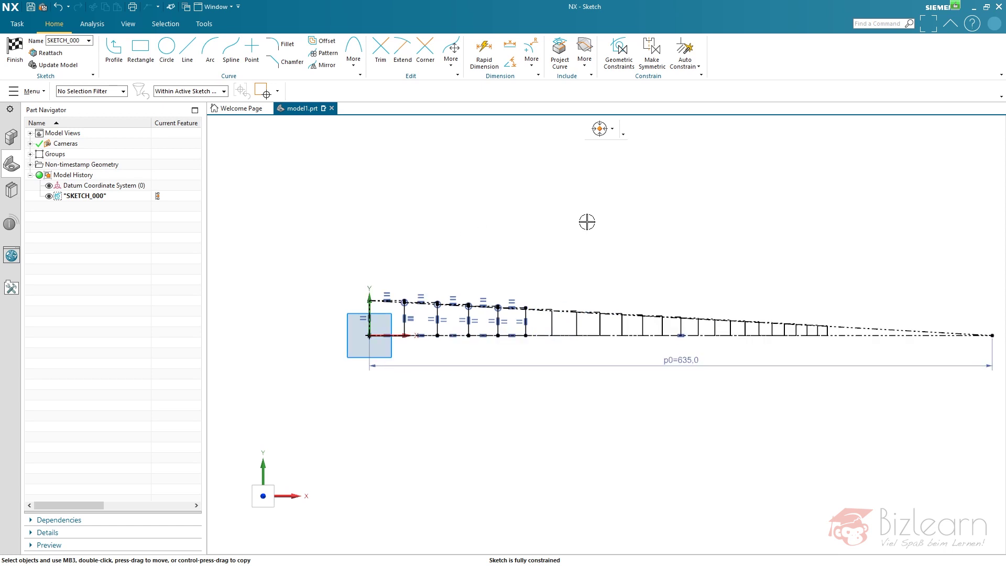
scroll(458, 267, down, 1)
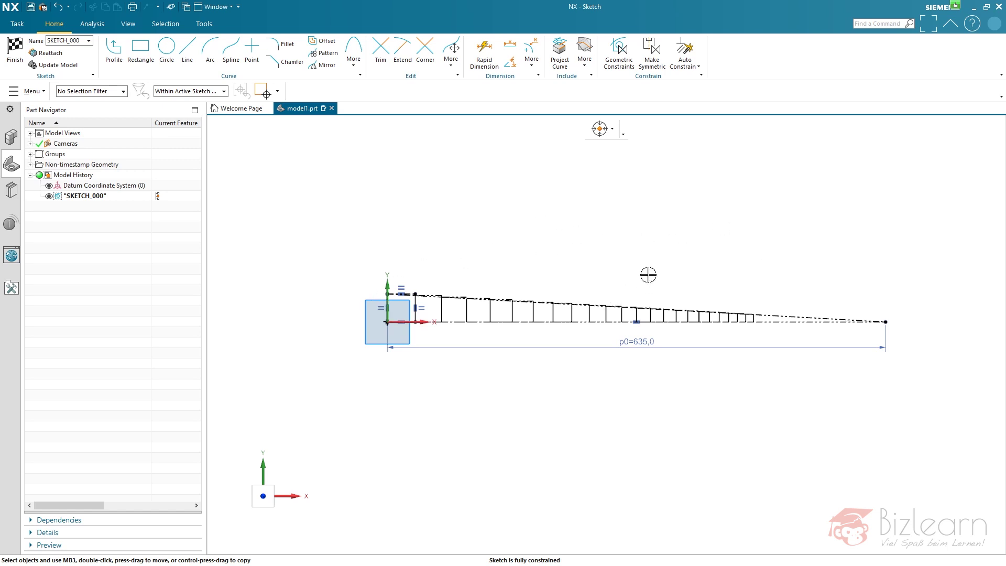
right_click(765, 322)
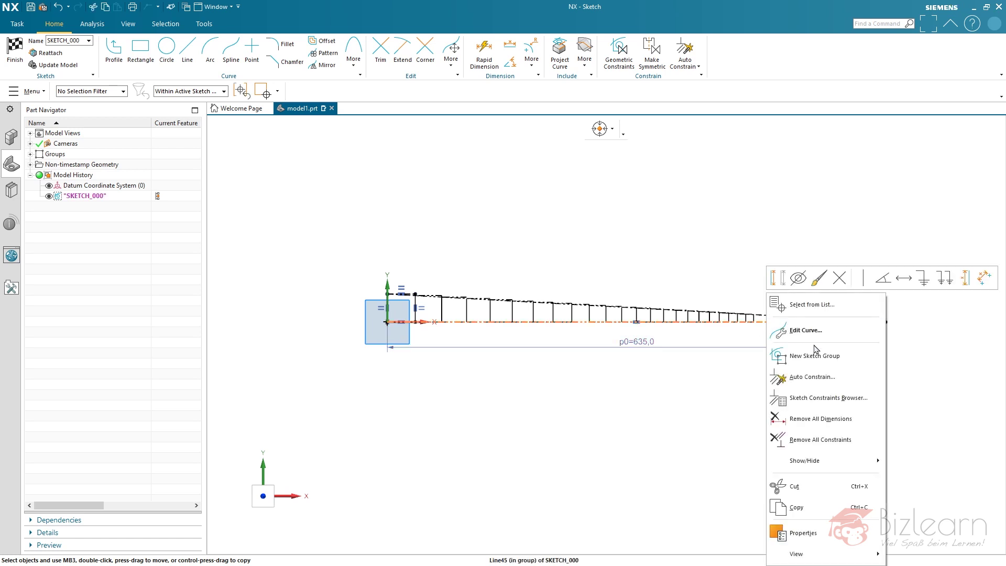
click(815, 355)
click(284, 208)
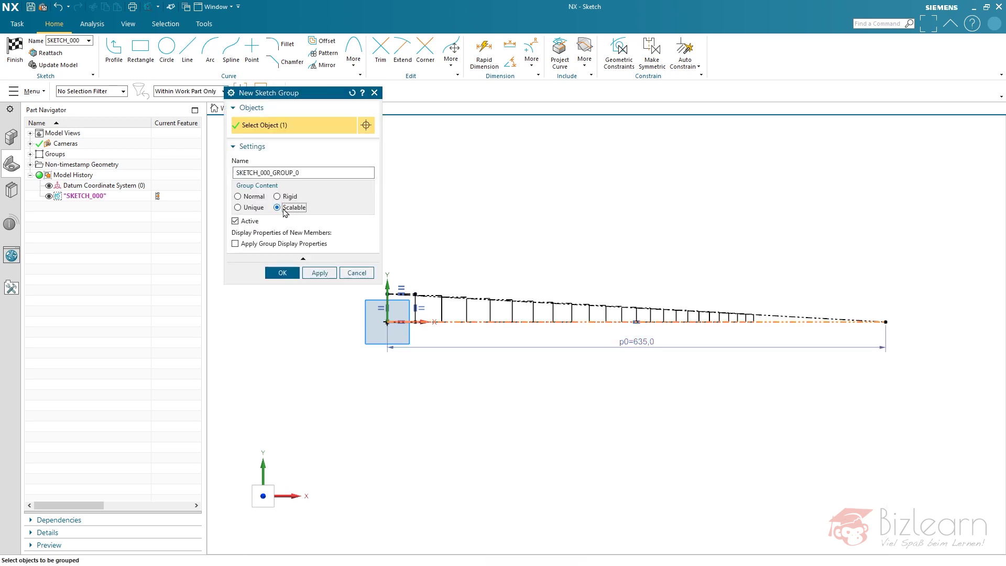
click(356, 273)
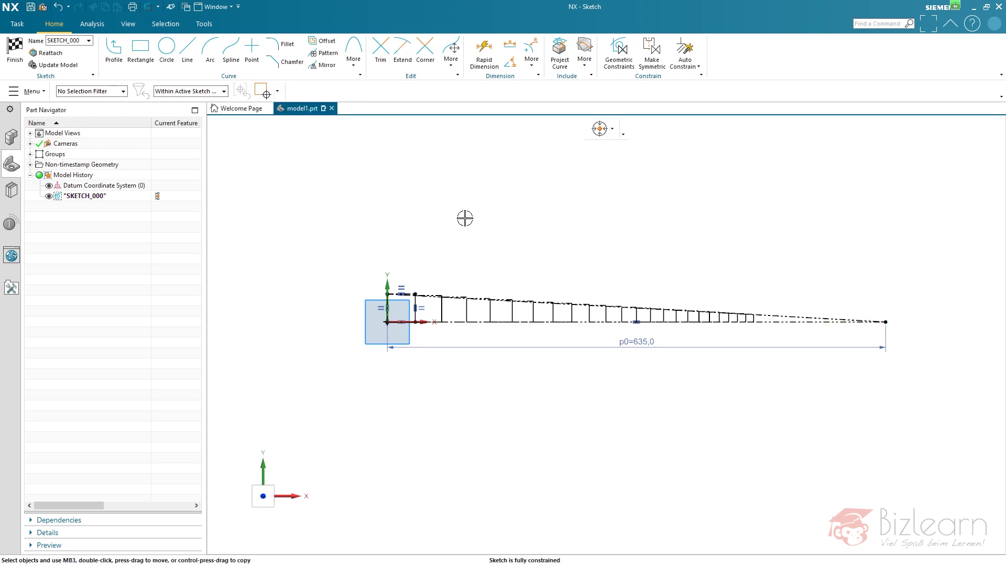
Step: Finish the fretboard sketch and hide it in the model
right_click(514, 206)
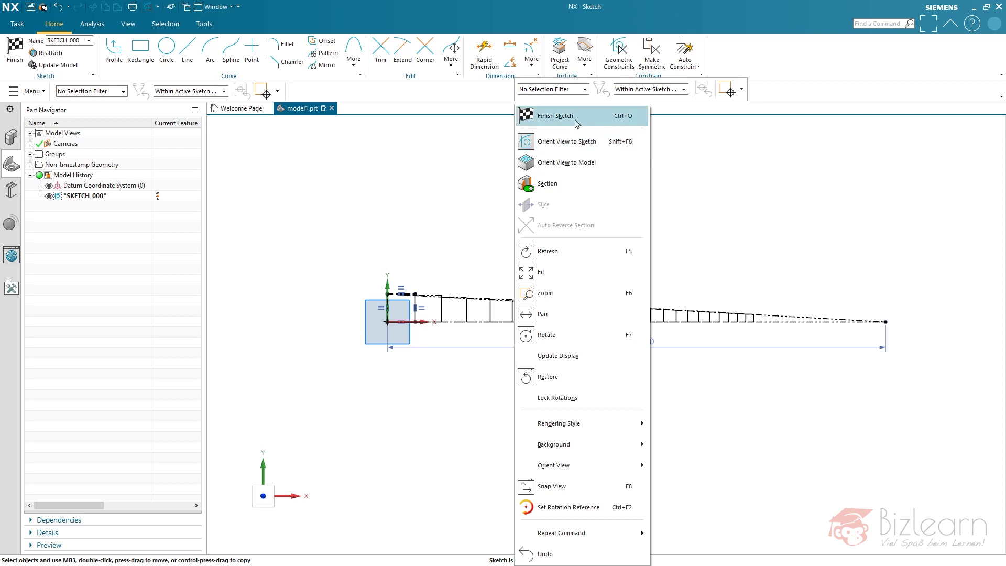
click(552, 113)
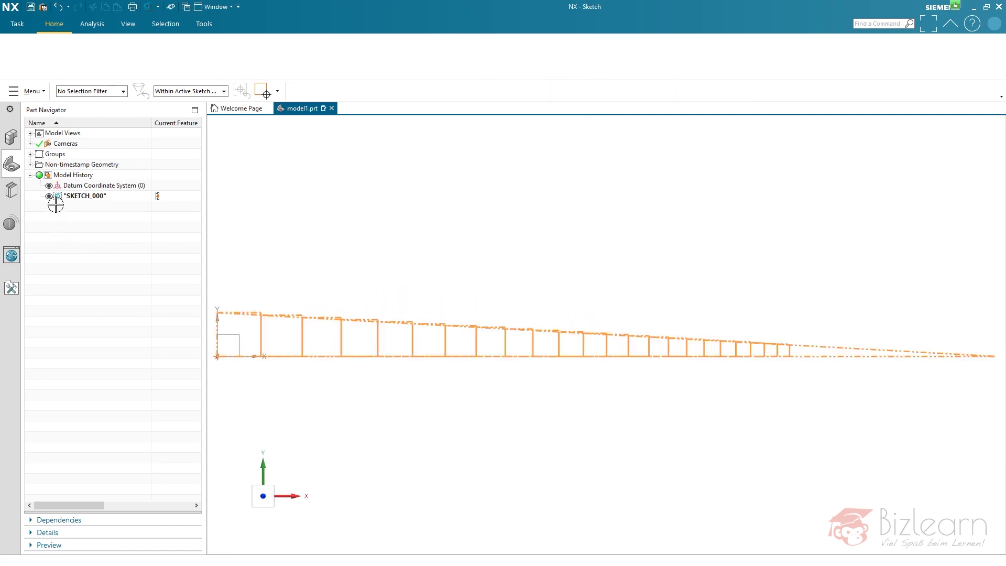
click(50, 185)
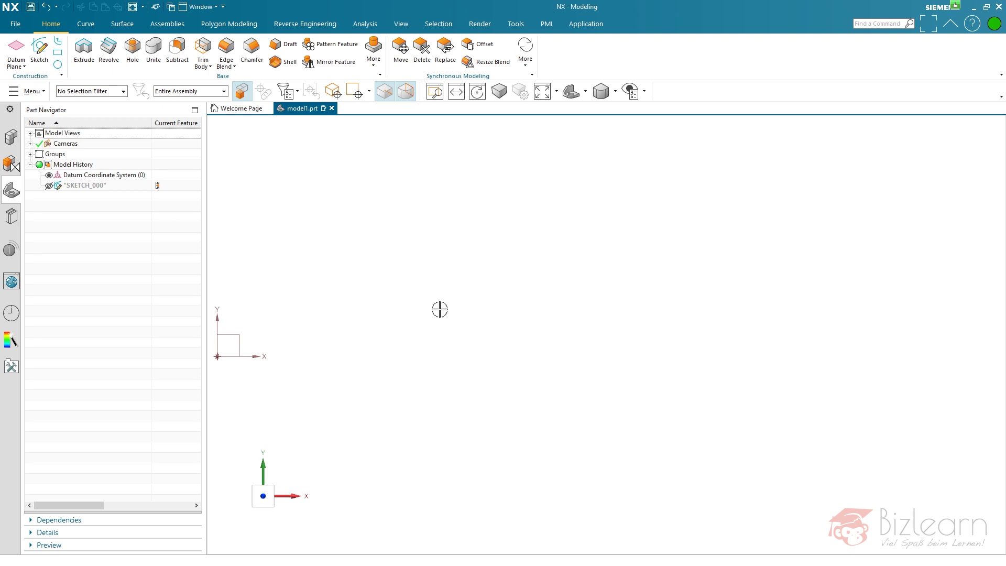
Step: Import the DXF file 001_scale_calculator.dxf again into the work part
shift+middle_drag(480, 355, 626, 366)
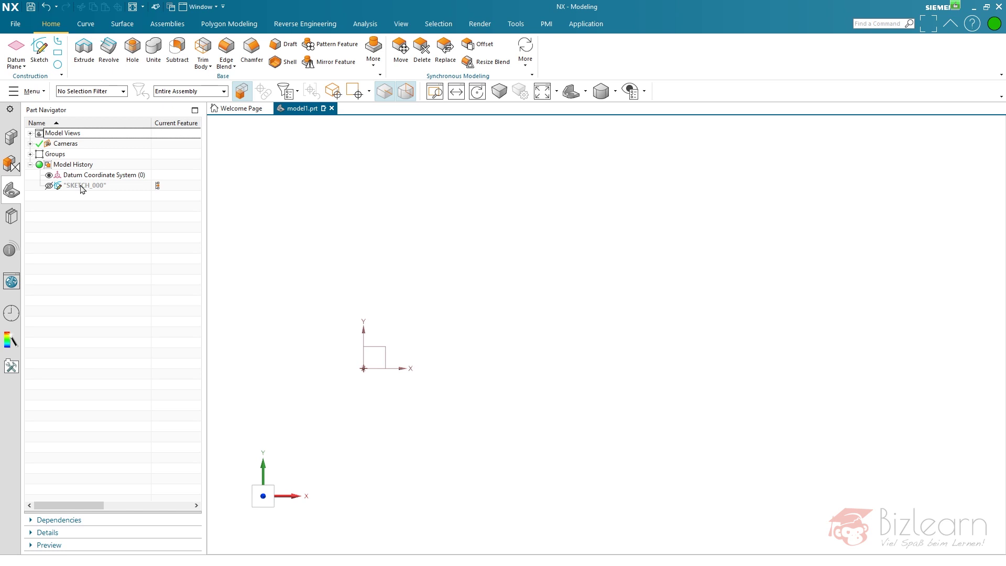
click(18, 24)
mouse_move(74, 158)
click(204, 351)
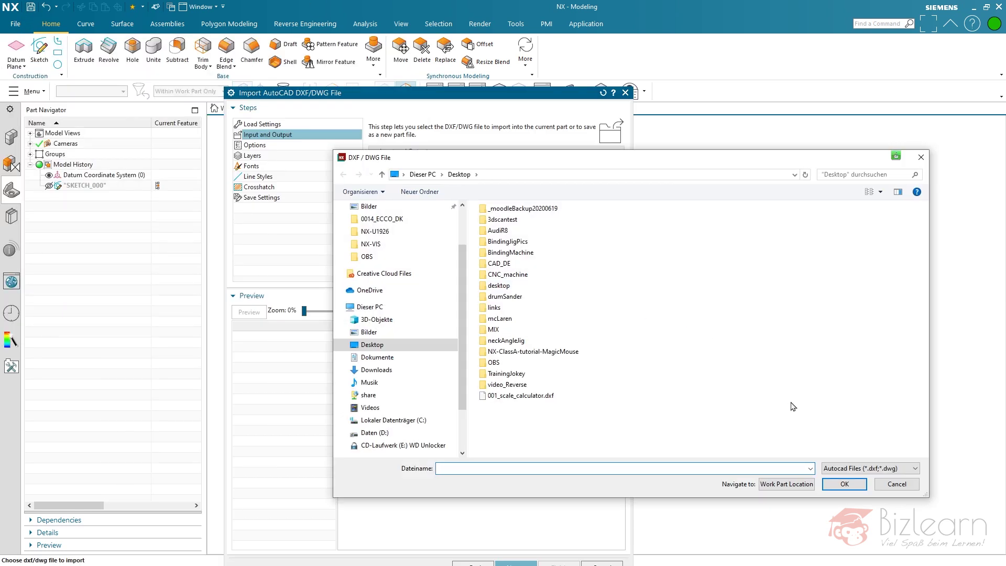
click(521, 395)
click(843, 484)
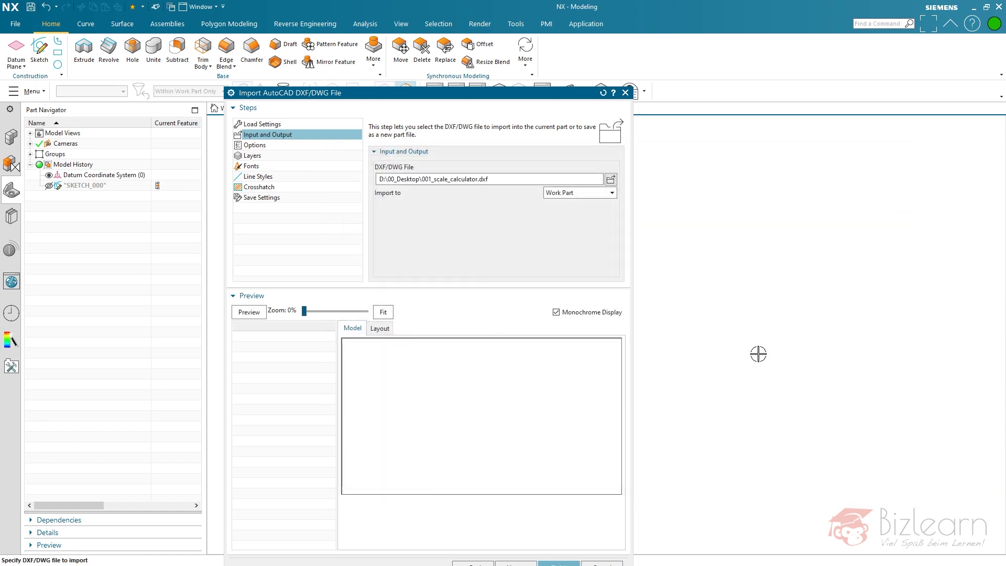
key(Return)
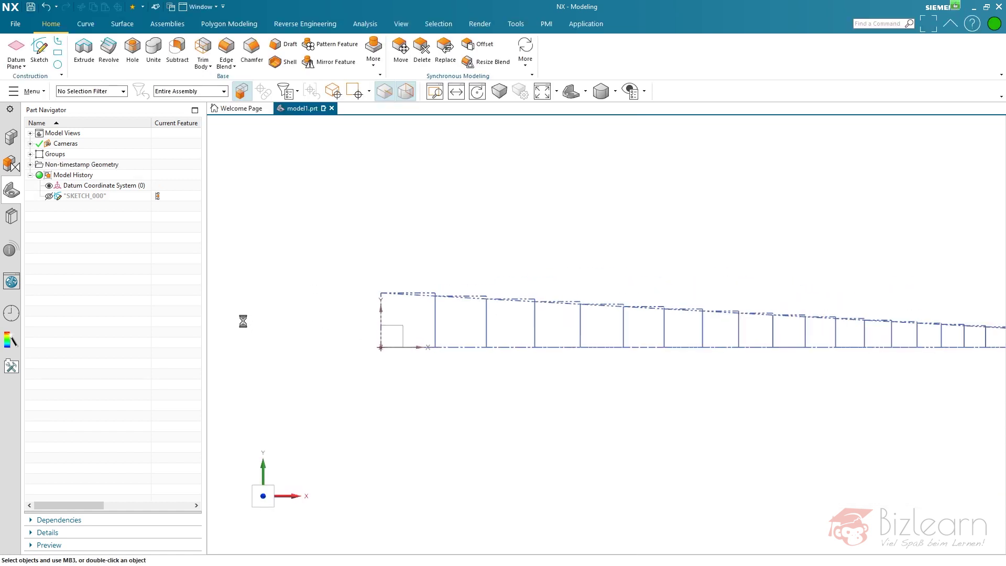
Step: Search the feature toggles for "sk" and turn on "Use the new solver and UI for sketching"
click(14, 96)
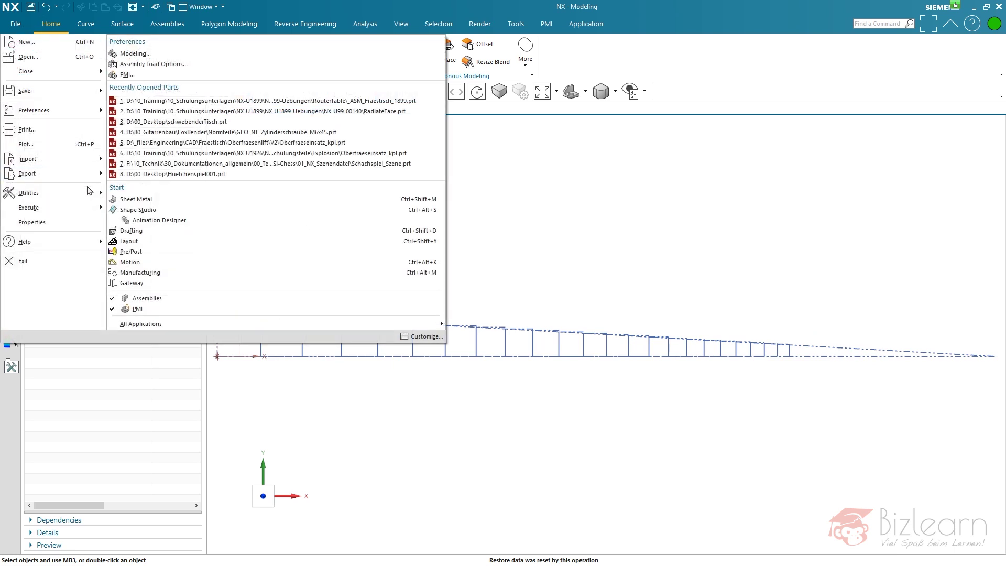
mouse_move(90, 190)
click(157, 67)
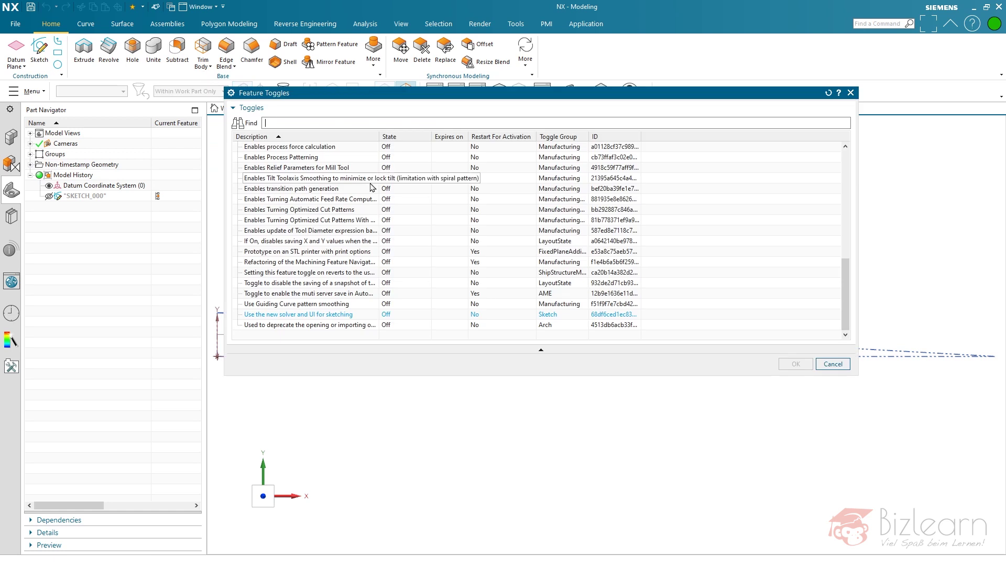
text(sk)
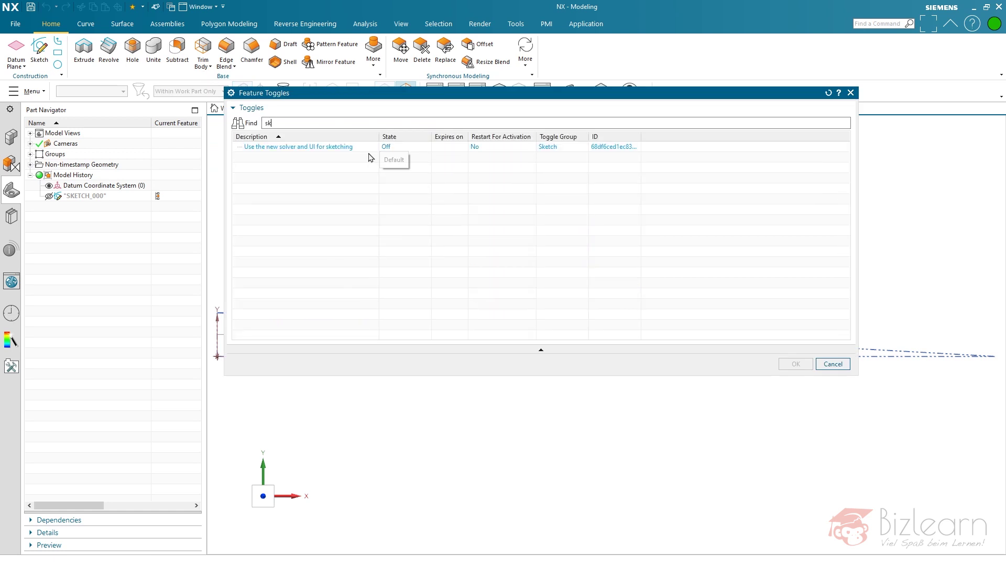
click(390, 148)
click(427, 166)
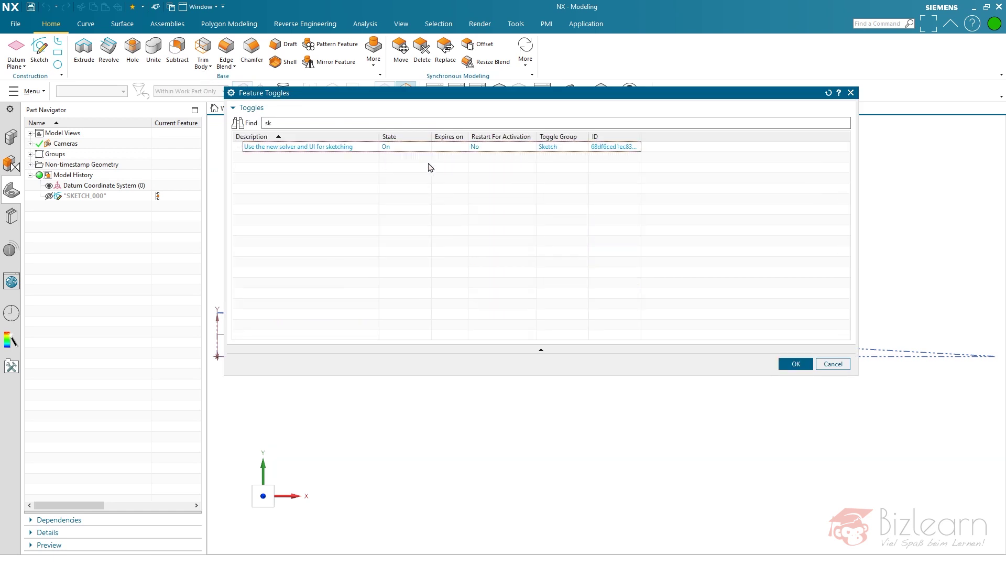
middle_click(651, 224)
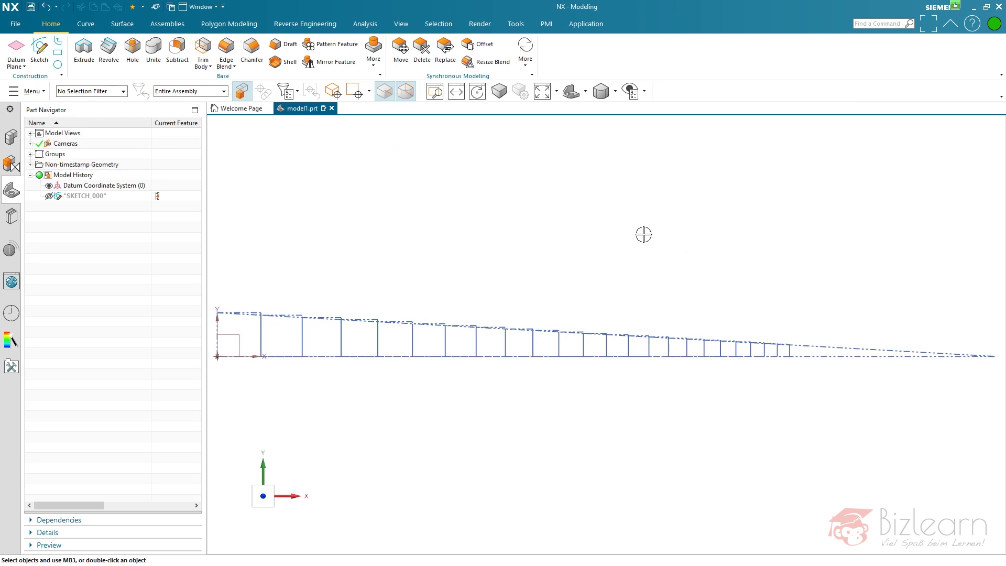
Step: Create a second sketch on the inferred XY plane and add all the newly imported curves to it with Add Curves
click(40, 50)
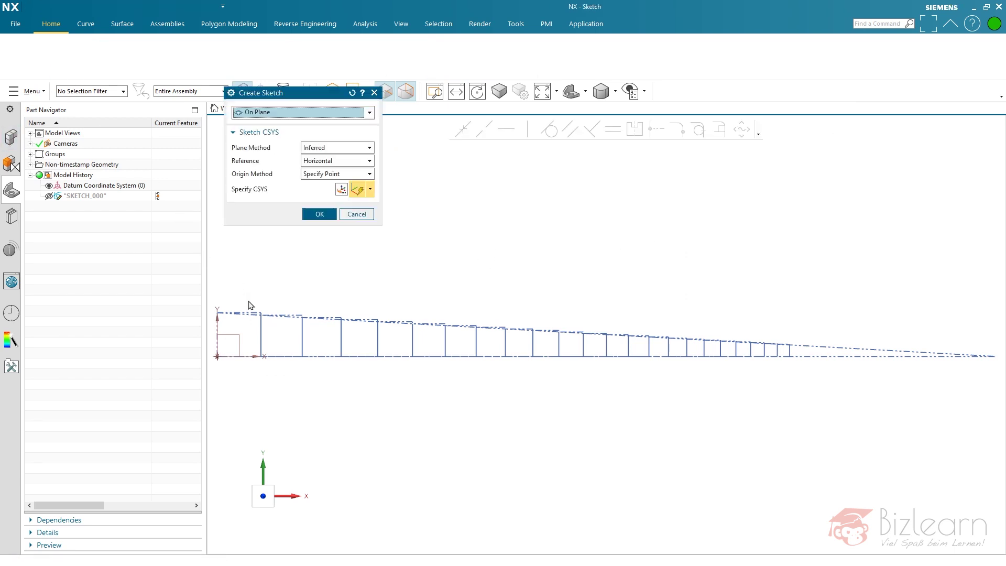
middle_click(231, 341)
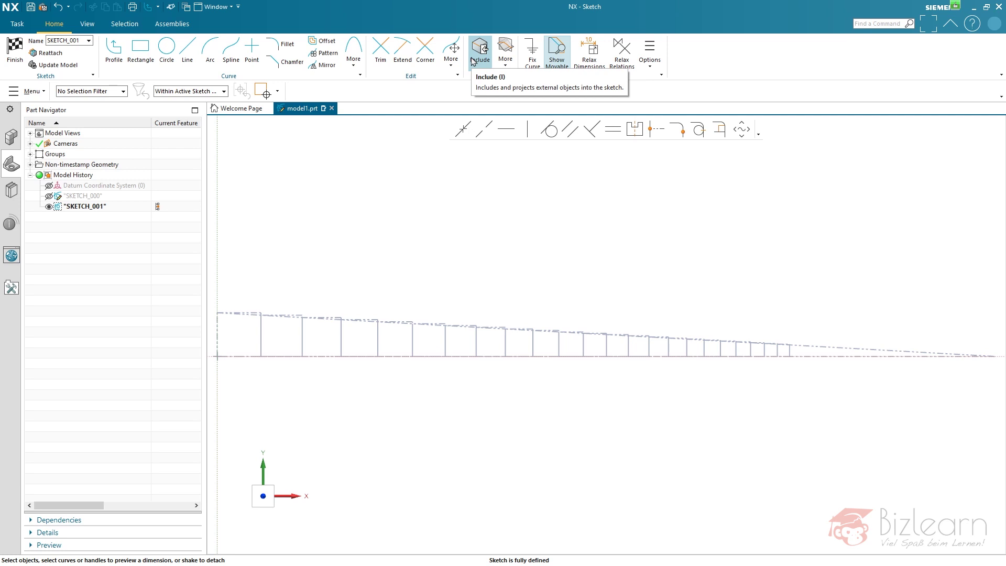
click(505, 67)
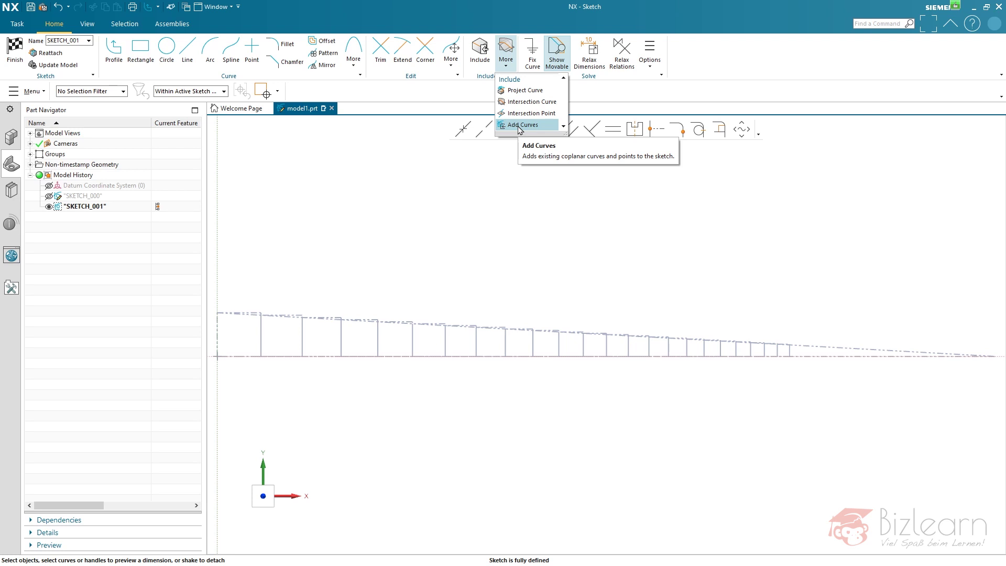
click(483, 61)
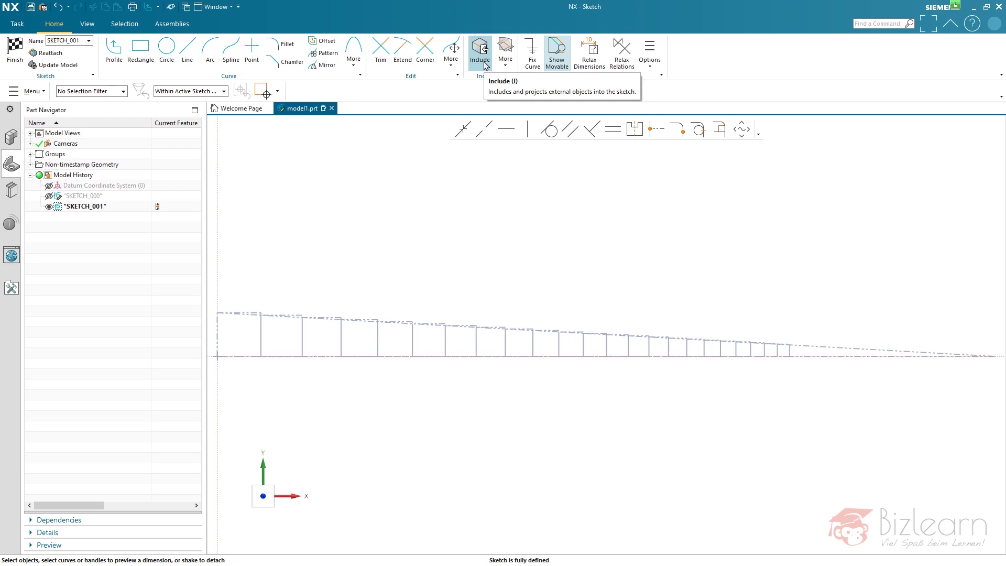
click(506, 58)
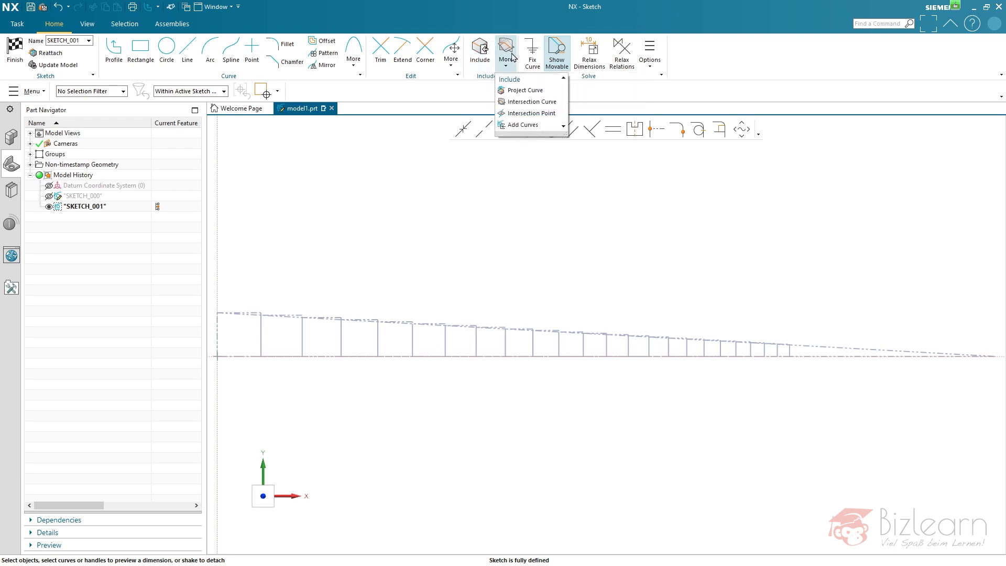
click(523, 125)
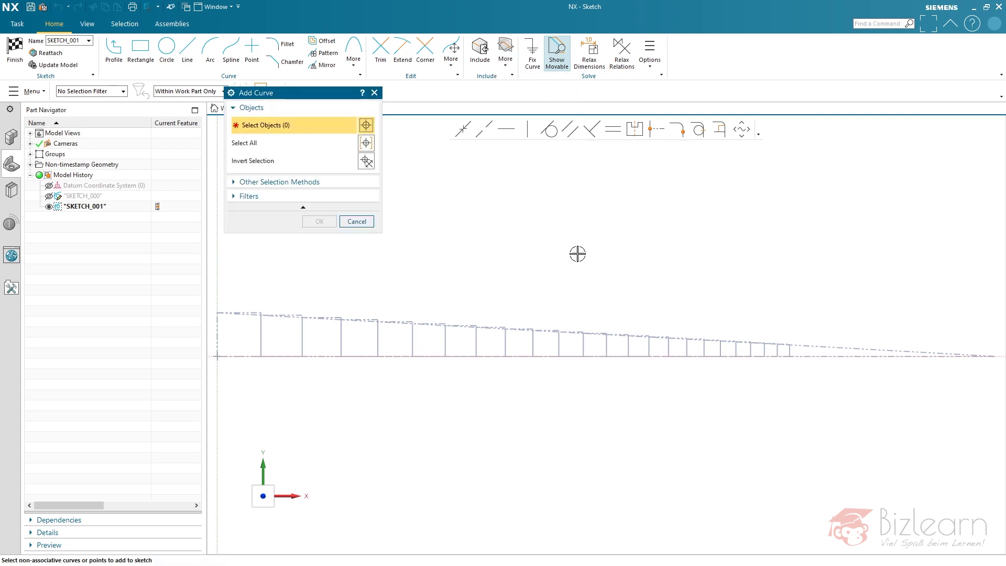
scroll(577, 253, down, 2)
key(ctrl+a)
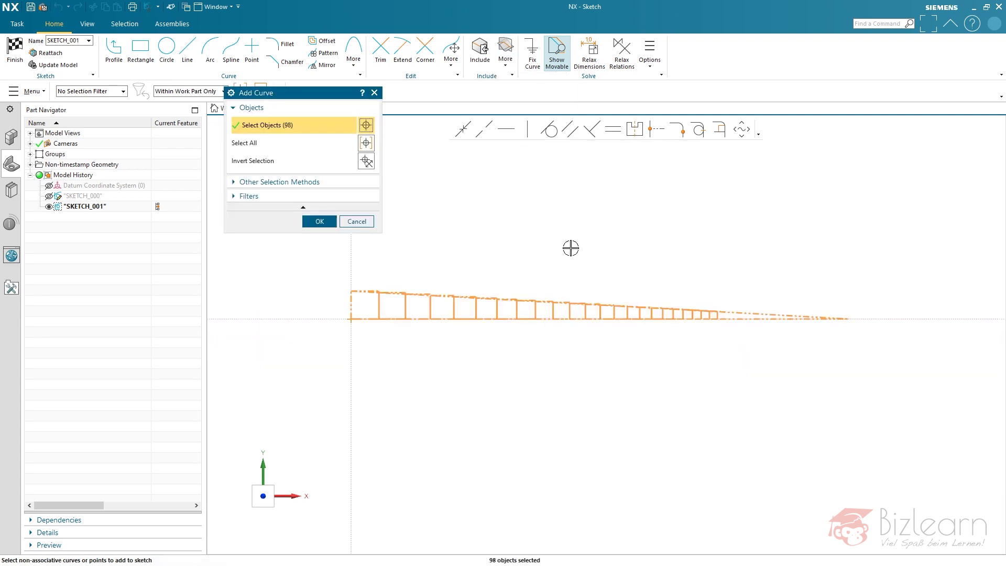
middle_click(543, 224)
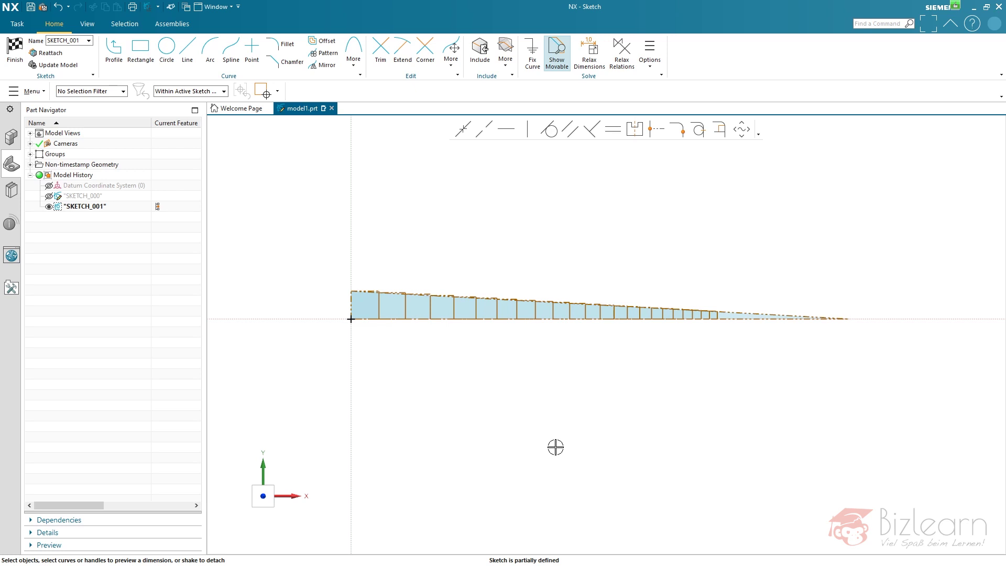
Step: Set the horizontal baseline's length dimension to 600 mm and scale the entire sketch with it
click(734, 320)
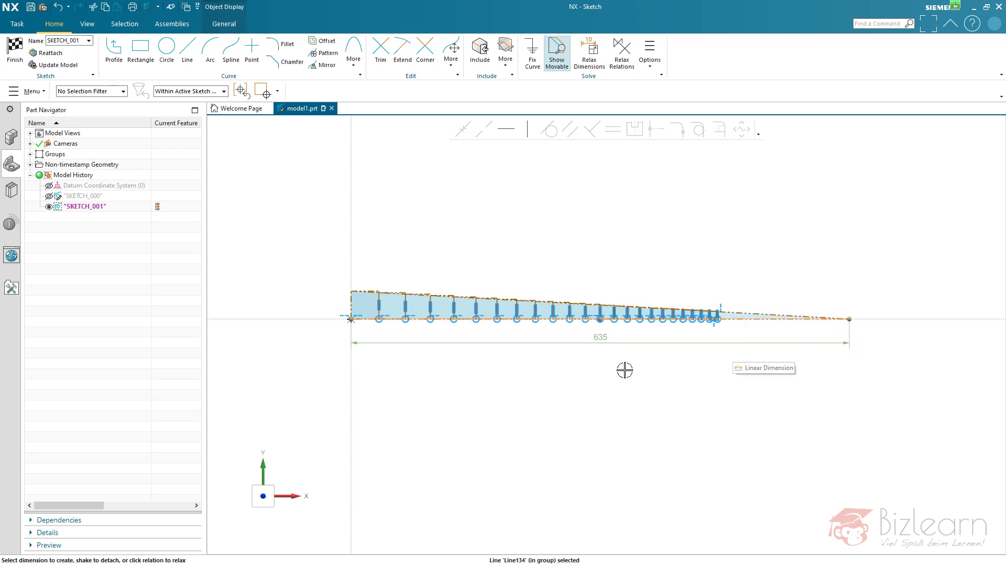
click(602, 344)
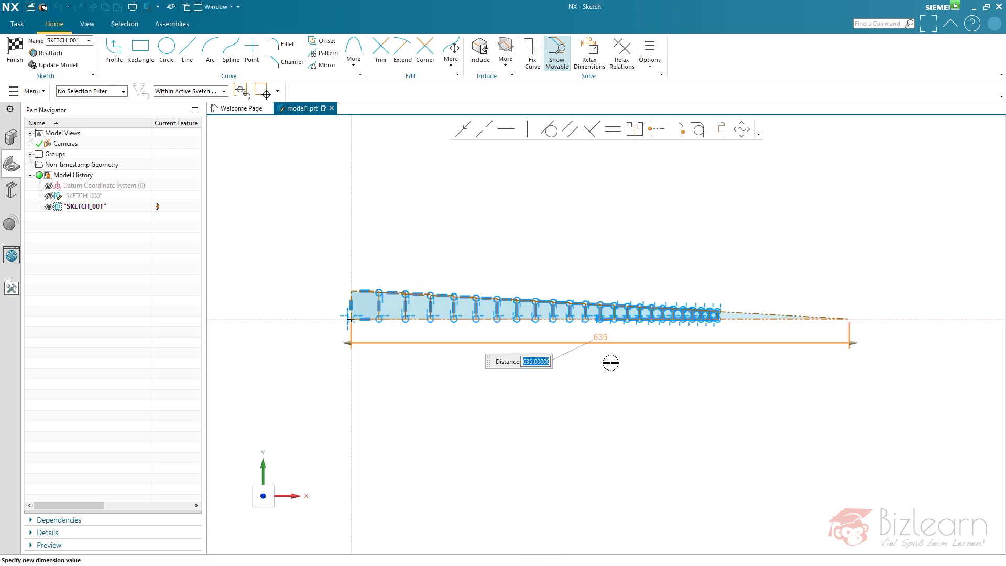
text(600)
key(Return)
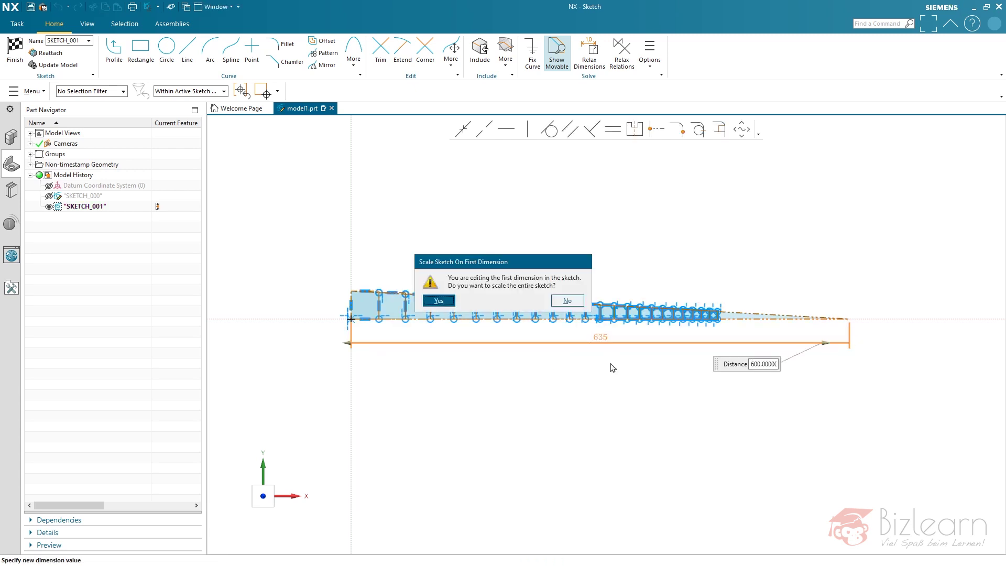
key(Return)
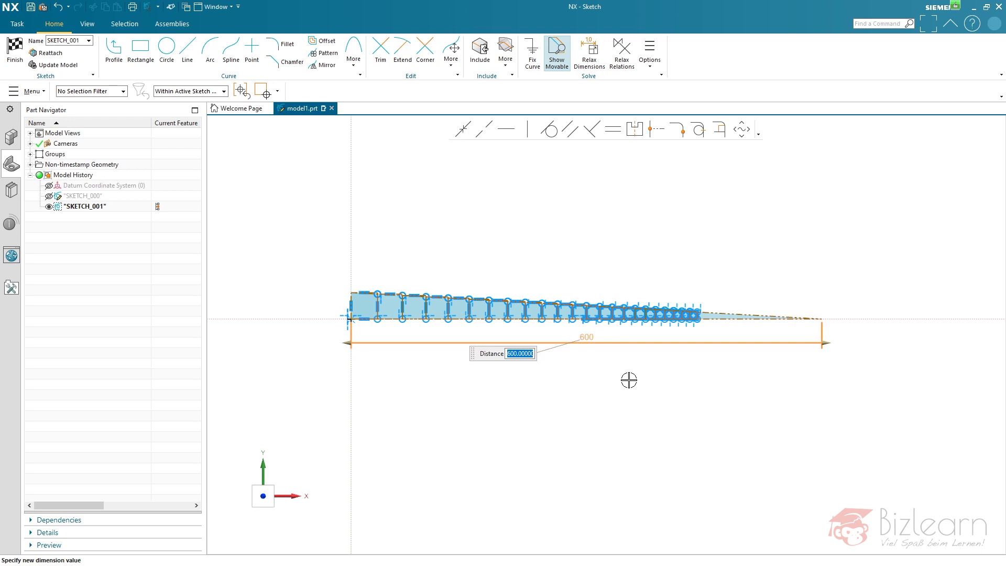
Step: Set the horizontal baseline's length dimension to 610 mm
text(610)
key(Return)
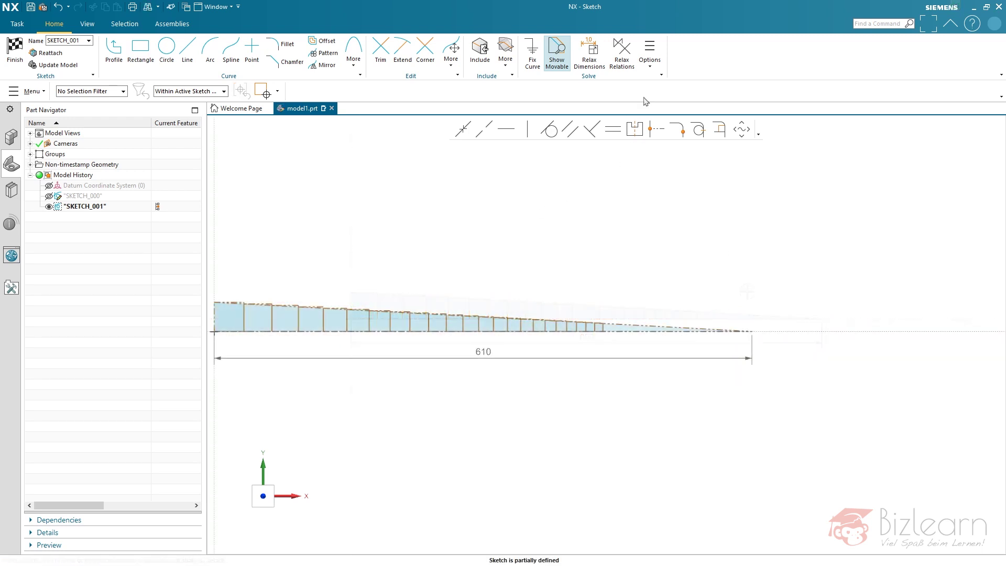
Step: Review the Relation Finder settings and examine the relations found between the baseline and the vertical fret lines near the origin
click(649, 62)
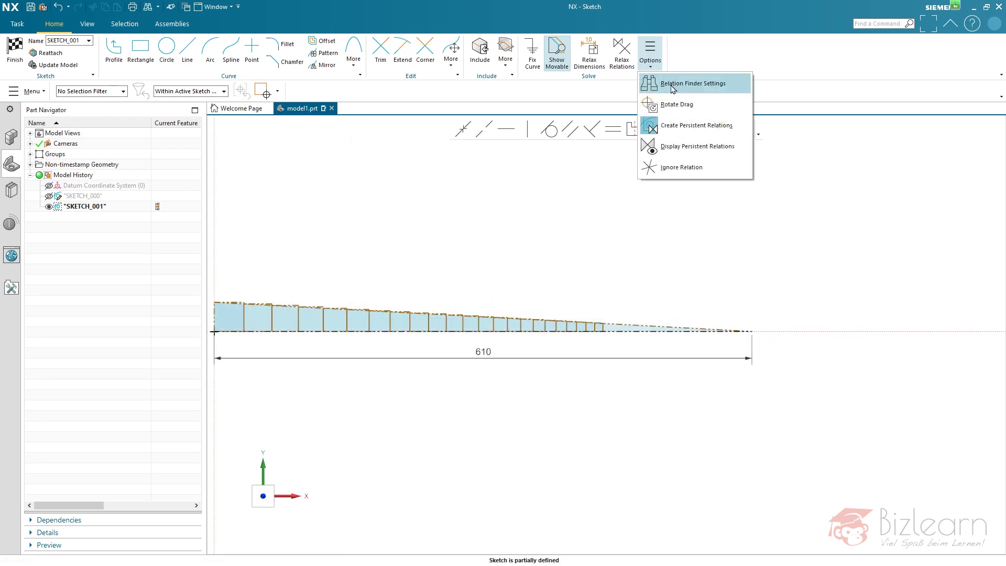
click(691, 83)
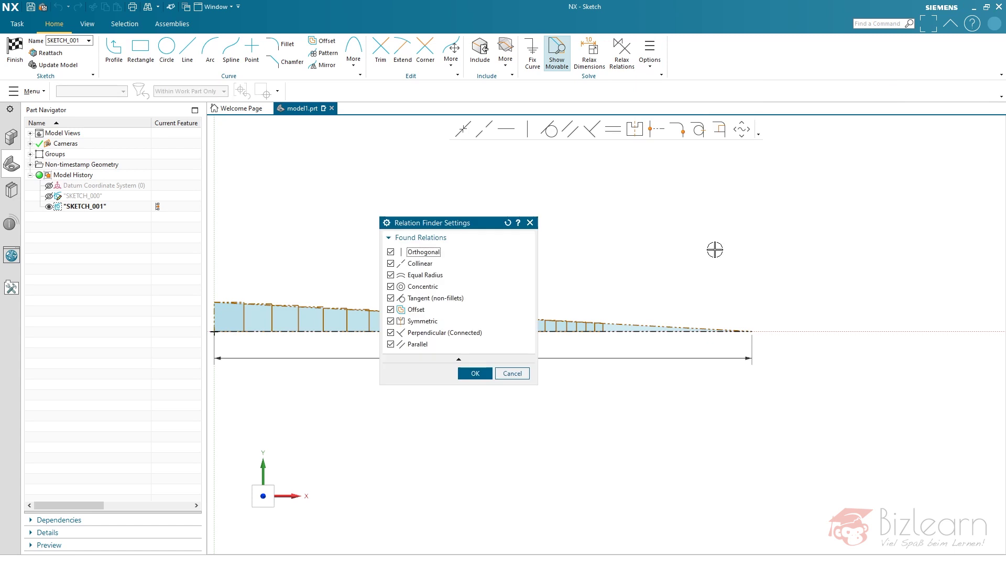
middle_click(715, 250)
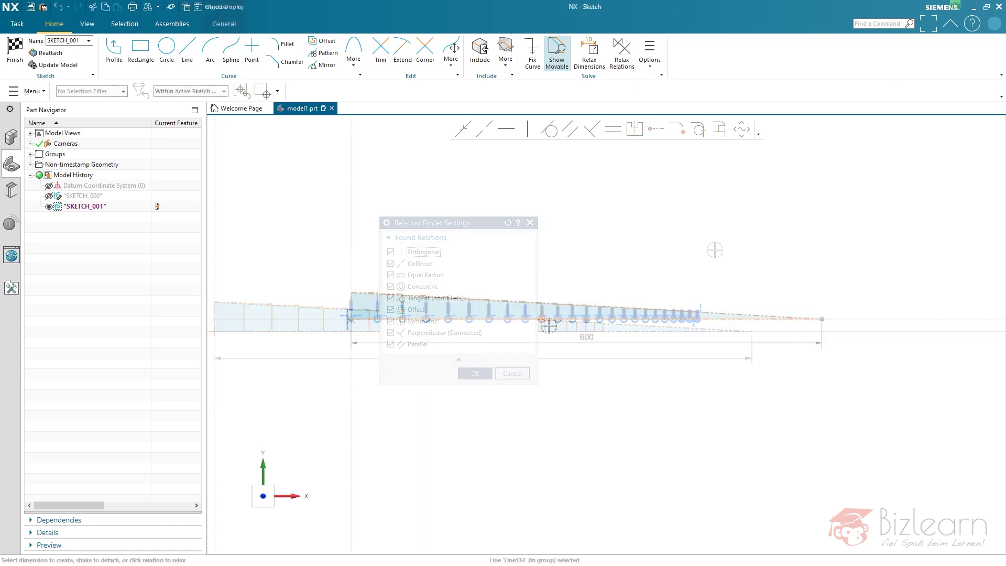
scroll(343, 325, up, 3)
scroll(343, 326, up, 1)
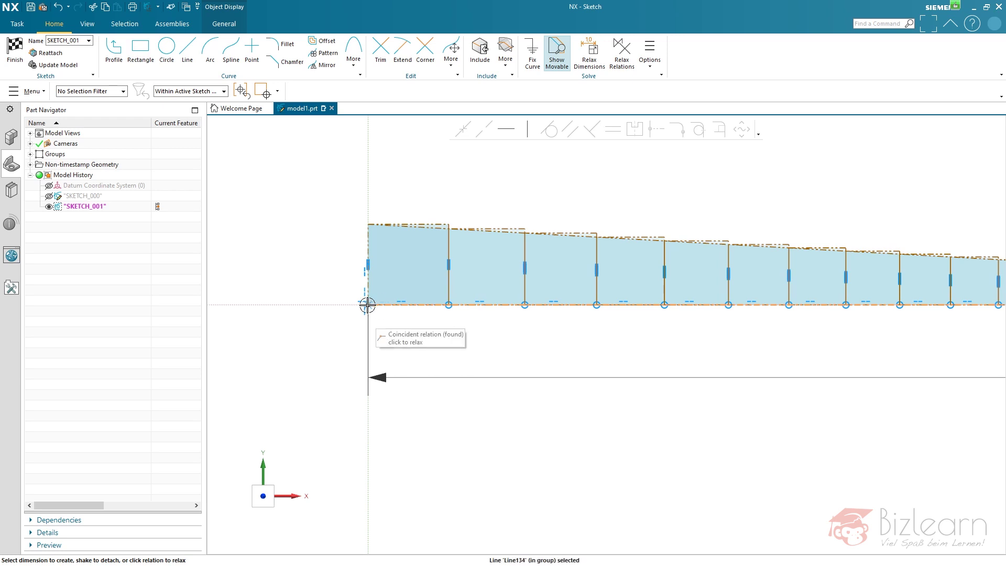
key(Escape)
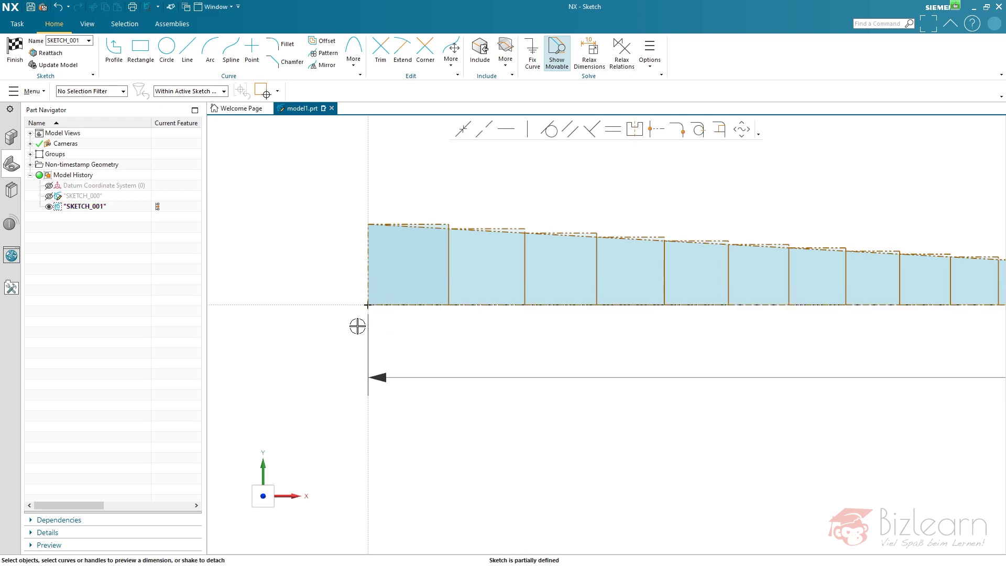
Step: Open the baseline's length dimension for editing and shorten it dynamically to 380 mm
scroll(330, 329, down, 5)
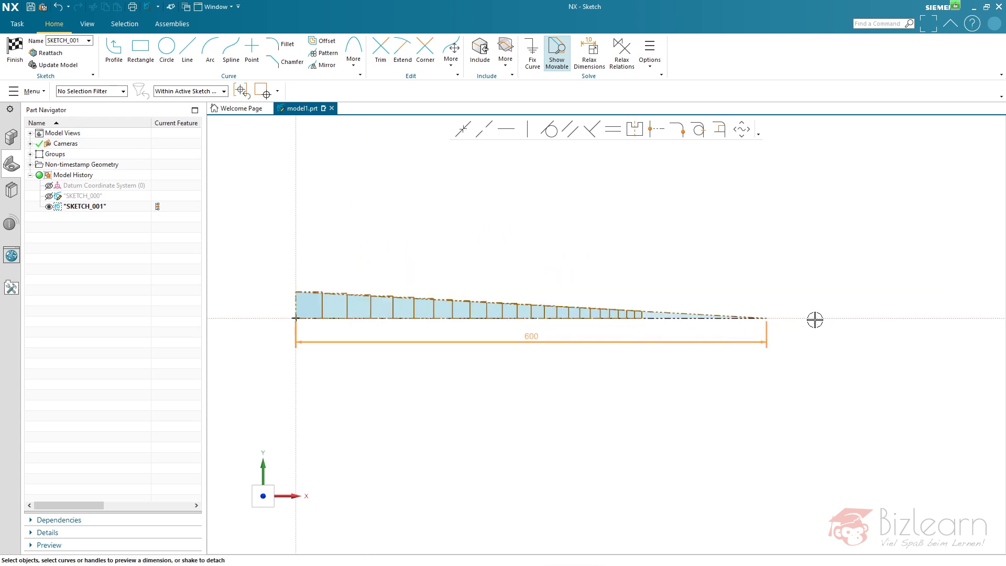
double_click(768, 330)
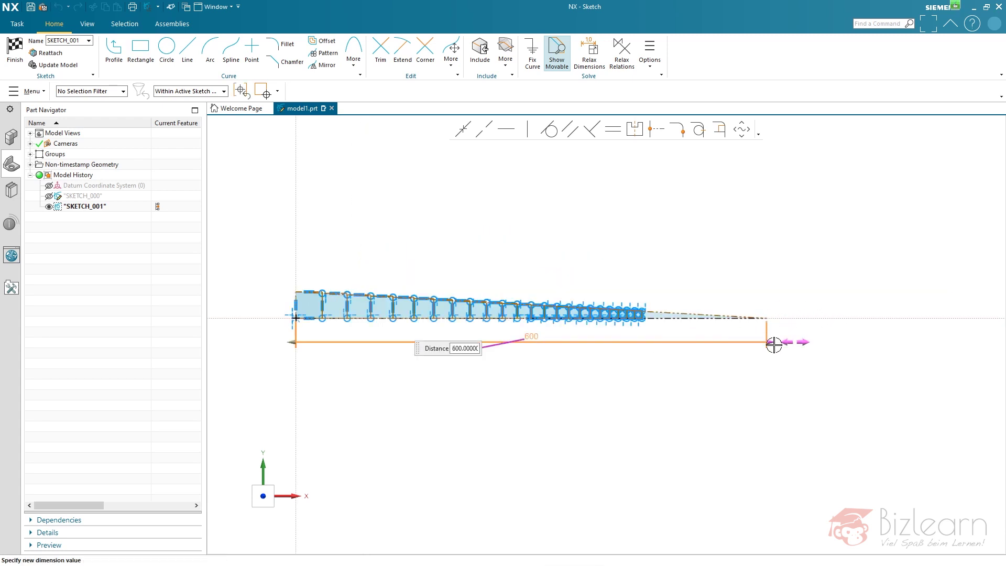
drag(602, 342, 601, 342)
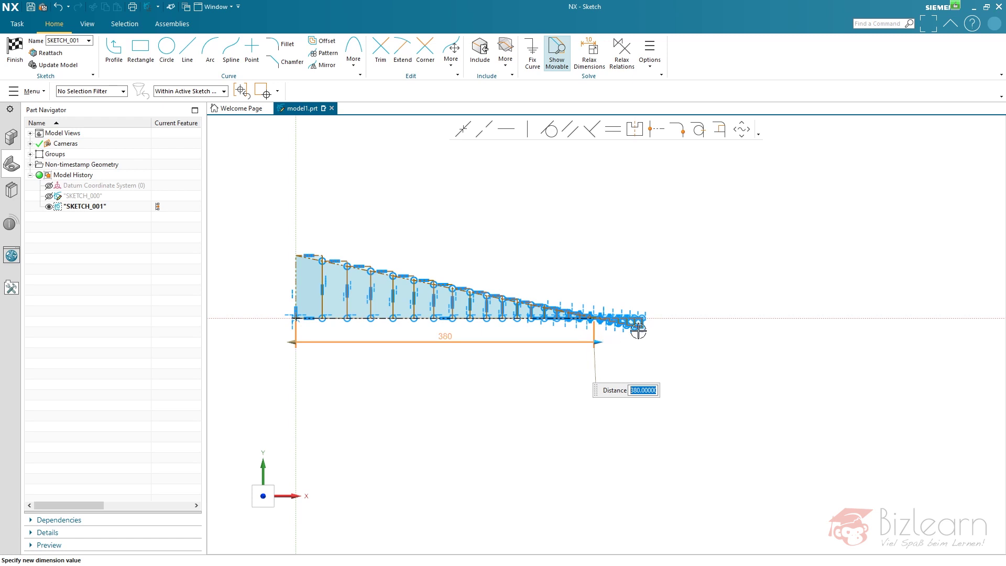
Step: Lengthen the baseline dynamically with its length dimension to 610 mm
scroll(638, 329, up, 2)
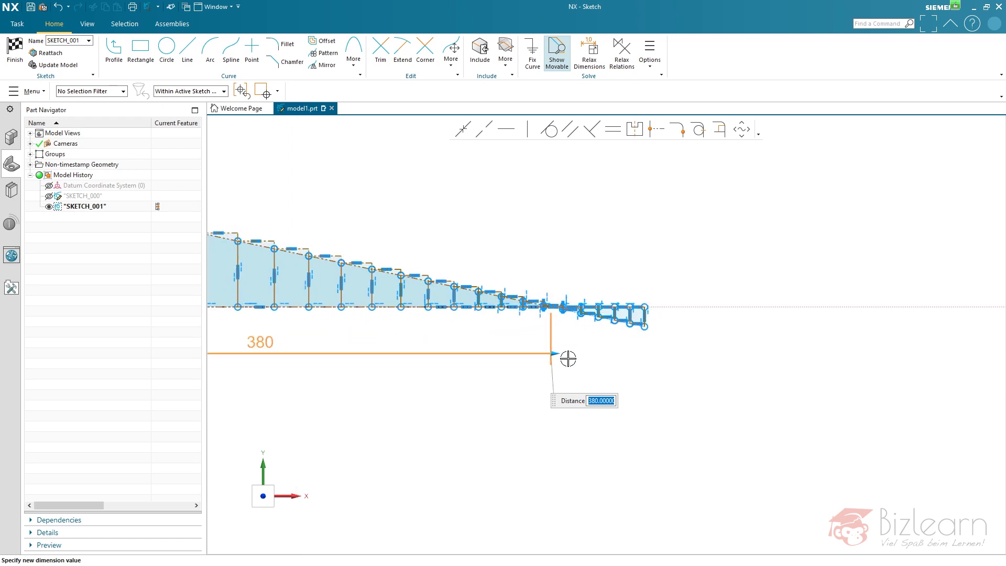
scroll(577, 357, down, 2)
text(385)
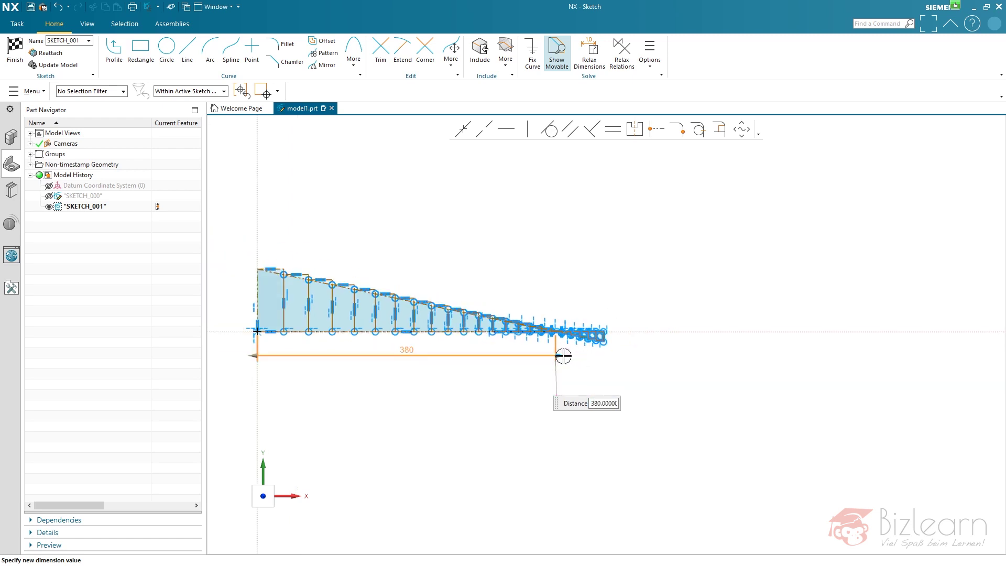
key(Return)
click(743, 360)
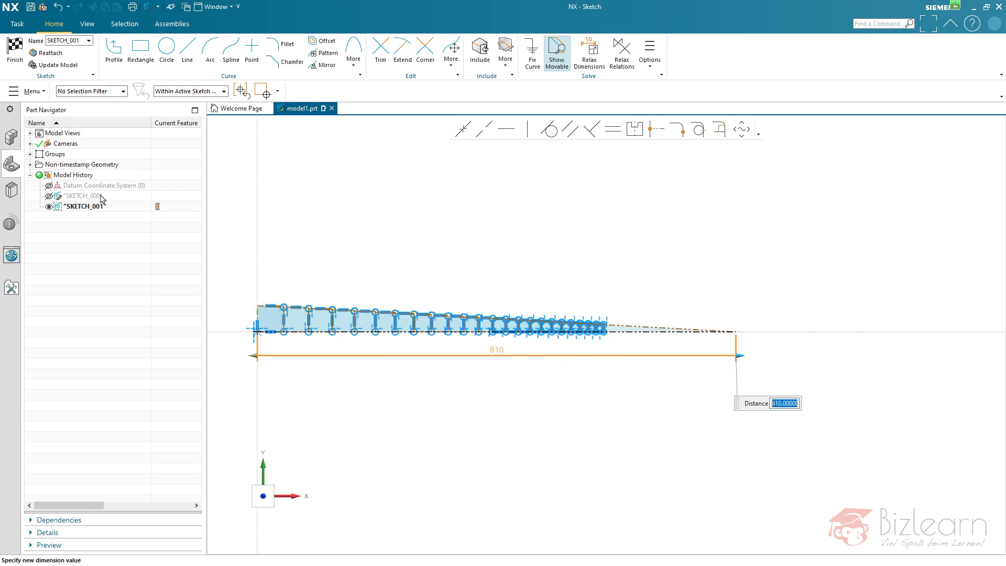